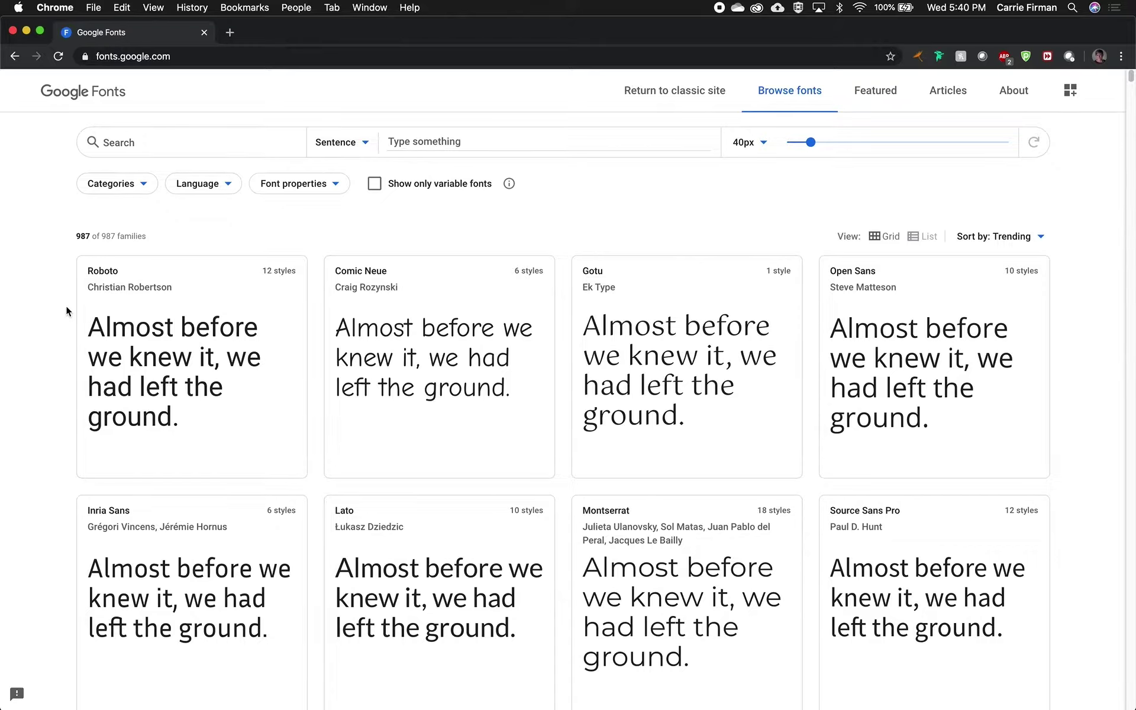
Step: Filter the font categories to Sans Serif only, excluding Serif, Display, Handwriting and Monospace
{"action": "left_click", "coordinate": [142, 187]}
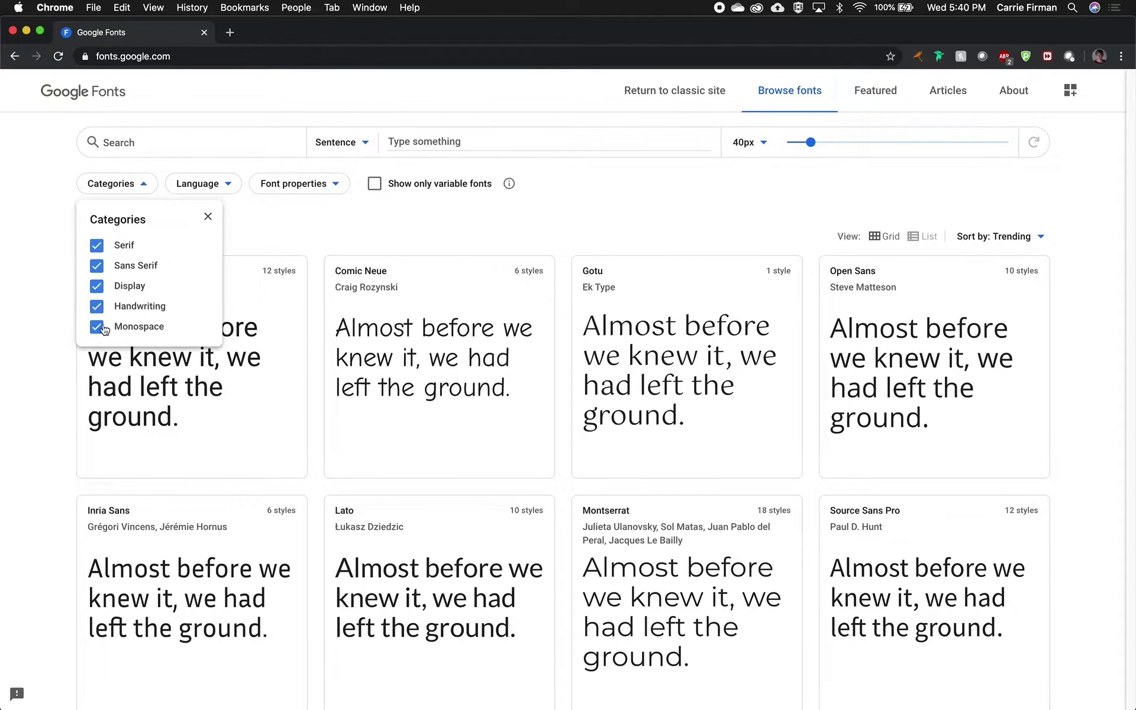
{"action": "left_click", "coordinate": [96, 245]}
{"action": "left_click", "coordinate": [97, 286]}
{"action": "left_click", "coordinate": [97, 306]}
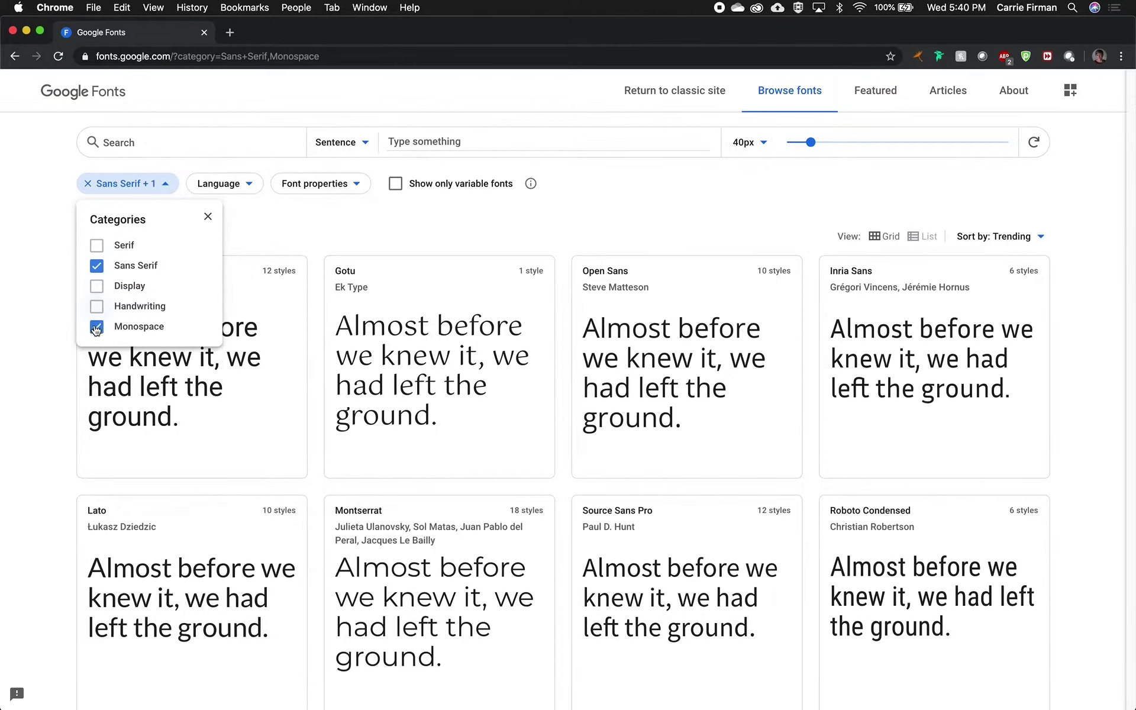
{"action": "left_click", "coordinate": [96, 328]}
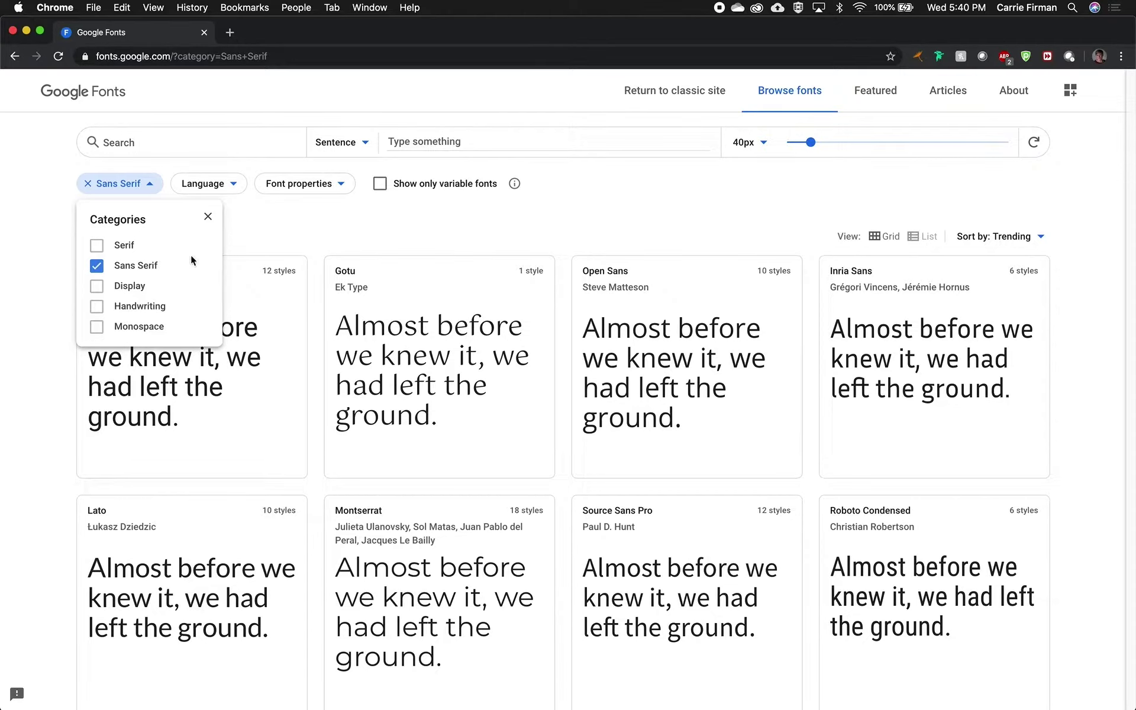
{"action": "left_click", "coordinate": [258, 224]}
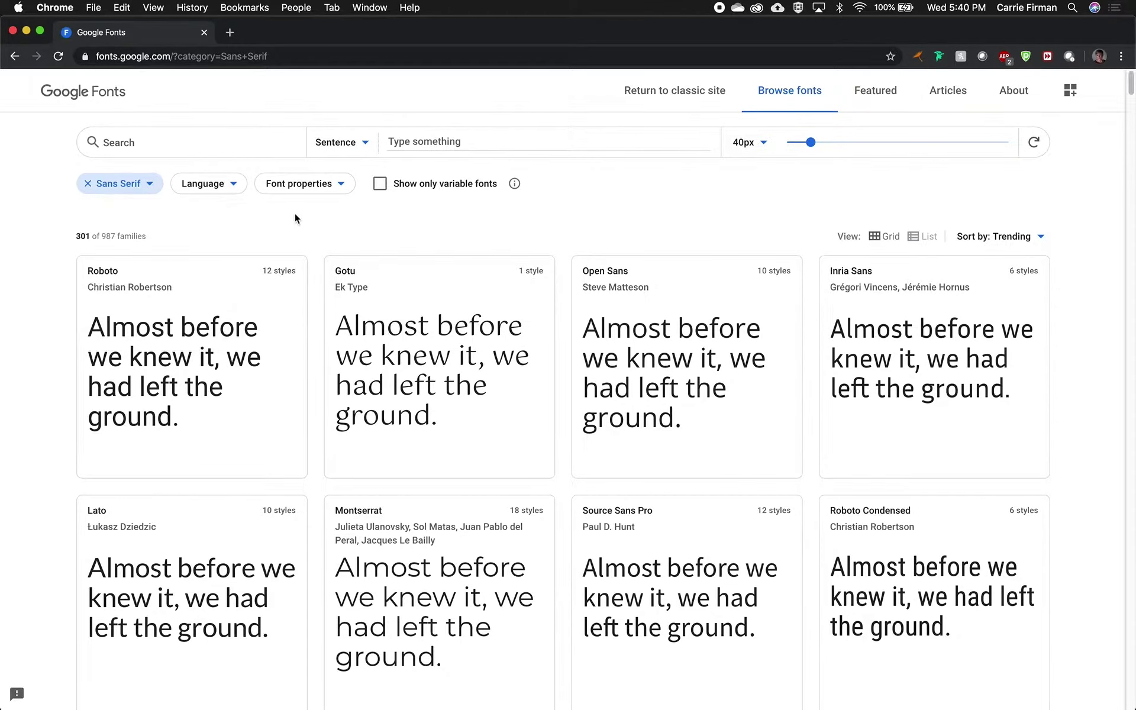
Step: Filter the font properties by number of styles, setting the minimum to 4
{"action": "left_click", "coordinate": [347, 186]}
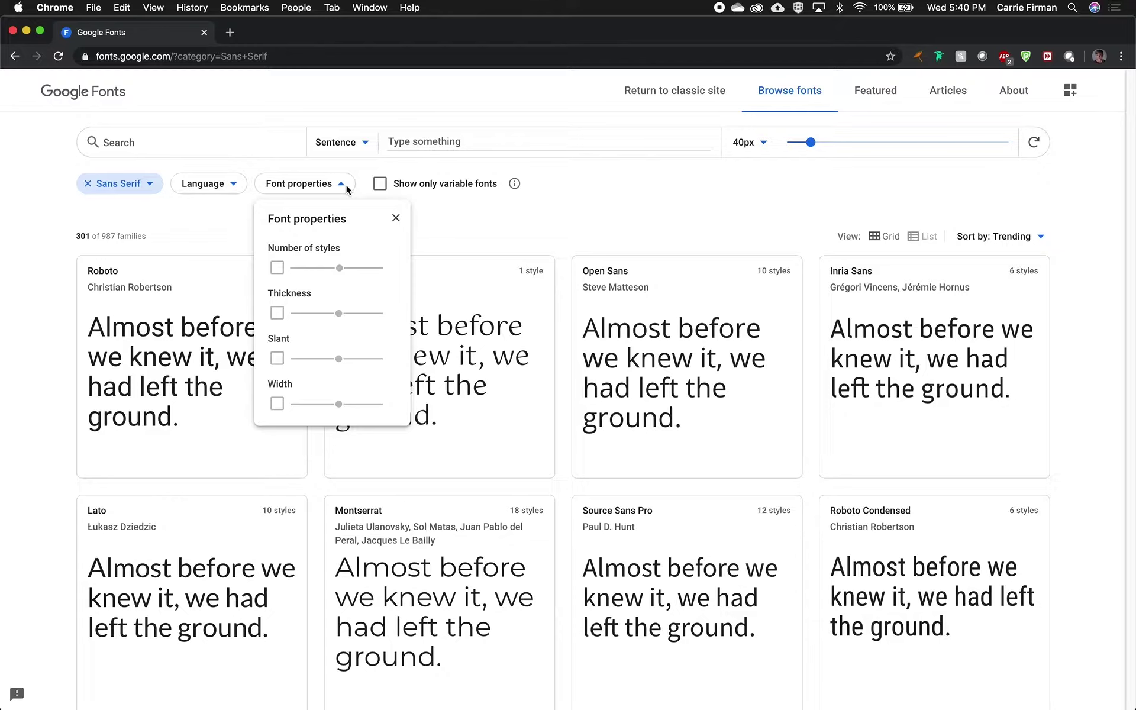
{"action": "left_click", "coordinate": [278, 270]}
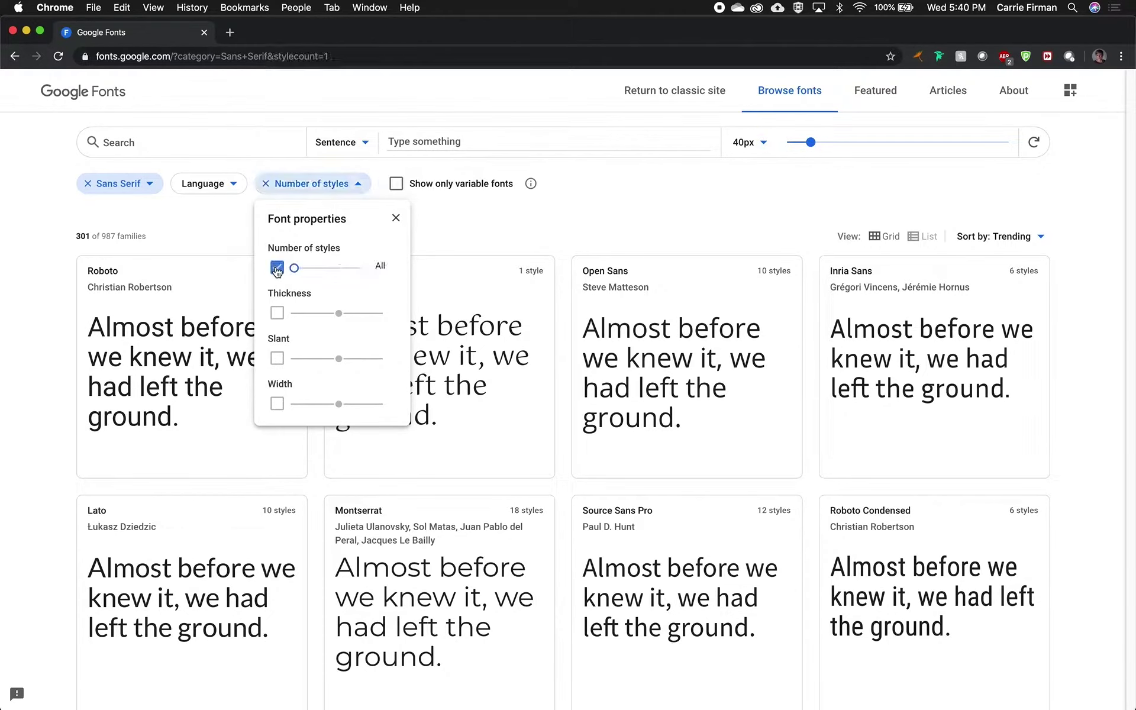
{"action": "left_click_drag", "start_coordinate": [293, 268], "coordinate": [313, 269]}
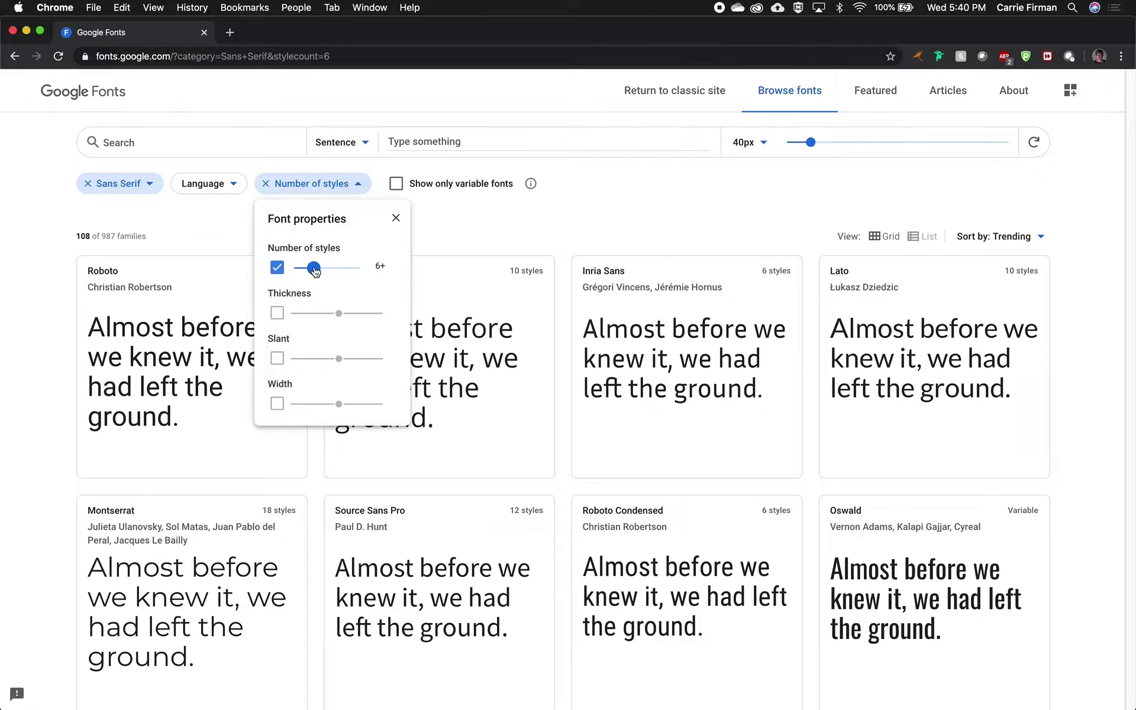
{"action": "left_click_drag", "start_coordinate": [316, 271], "coordinate": [305, 269]}
{"action": "left_click", "coordinate": [451, 215]}
Step: Set the custom preview text to "Harry Potter" and the preview size to 67px
{"action": "left_click", "coordinate": [430, 143]}
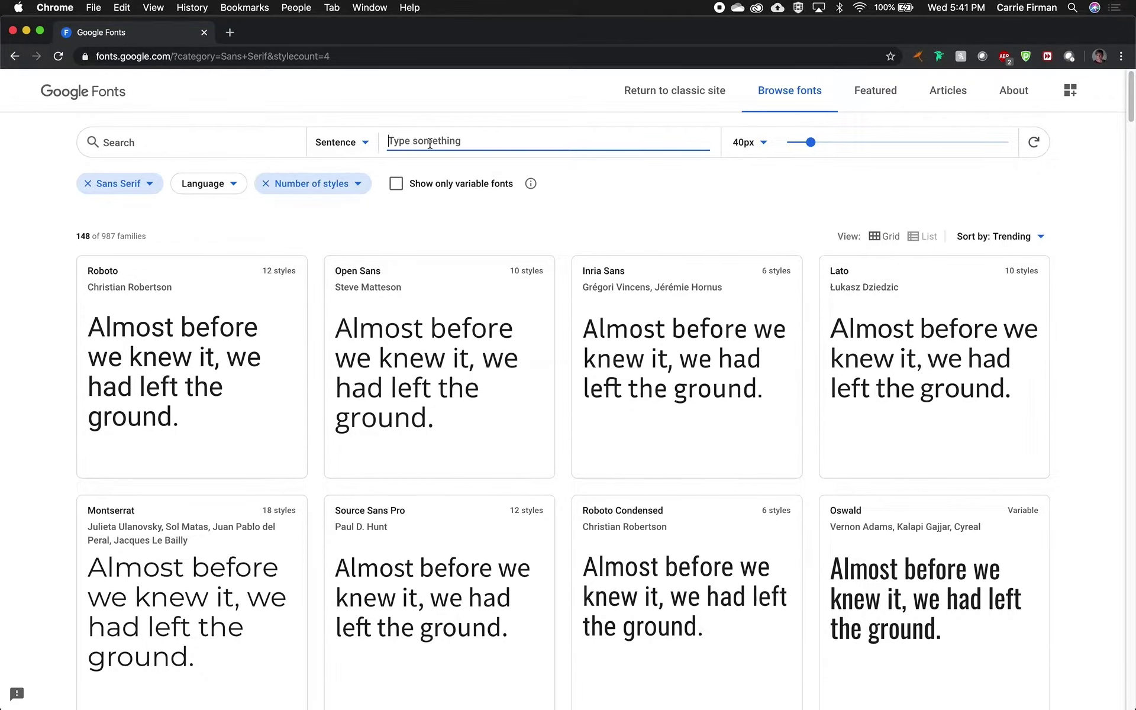
{"action": "type", "text": "Harry Potter"}
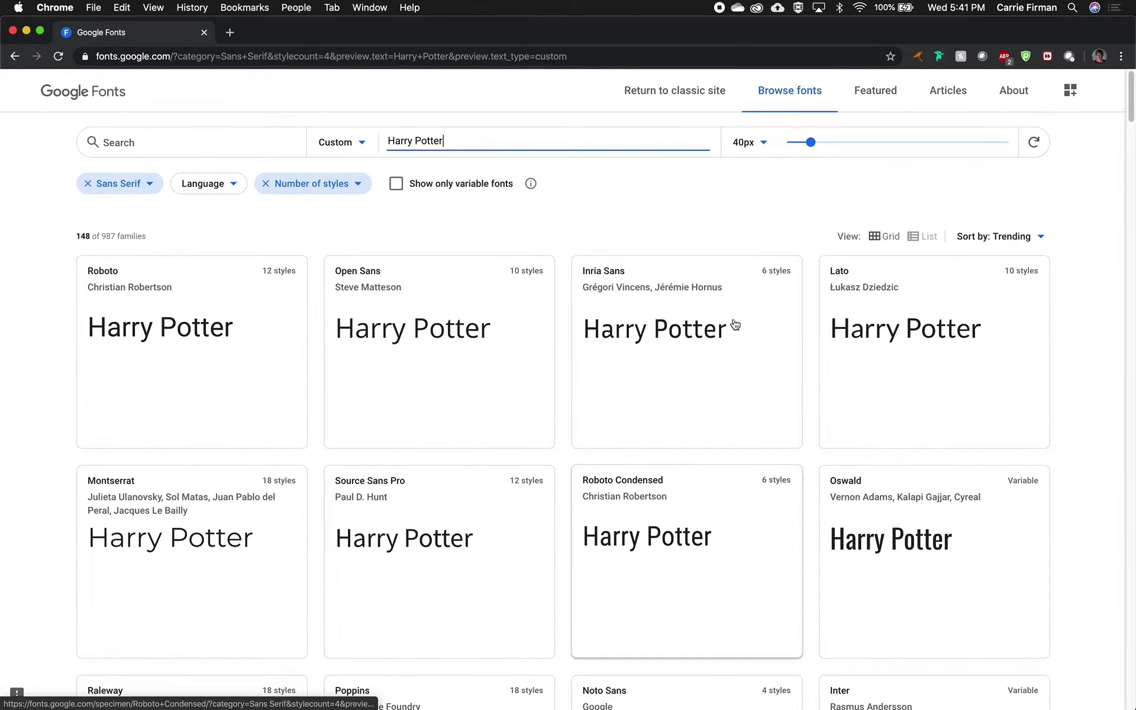
{"action": "mouse_move", "coordinate": [811, 143]}
{"action": "left_mouse_down"}
{"action": "mouse_move", "coordinate": [867, 146]}
{"action": "mouse_move", "coordinate": [833, 147]}
{"action": "left_mouse_up"}
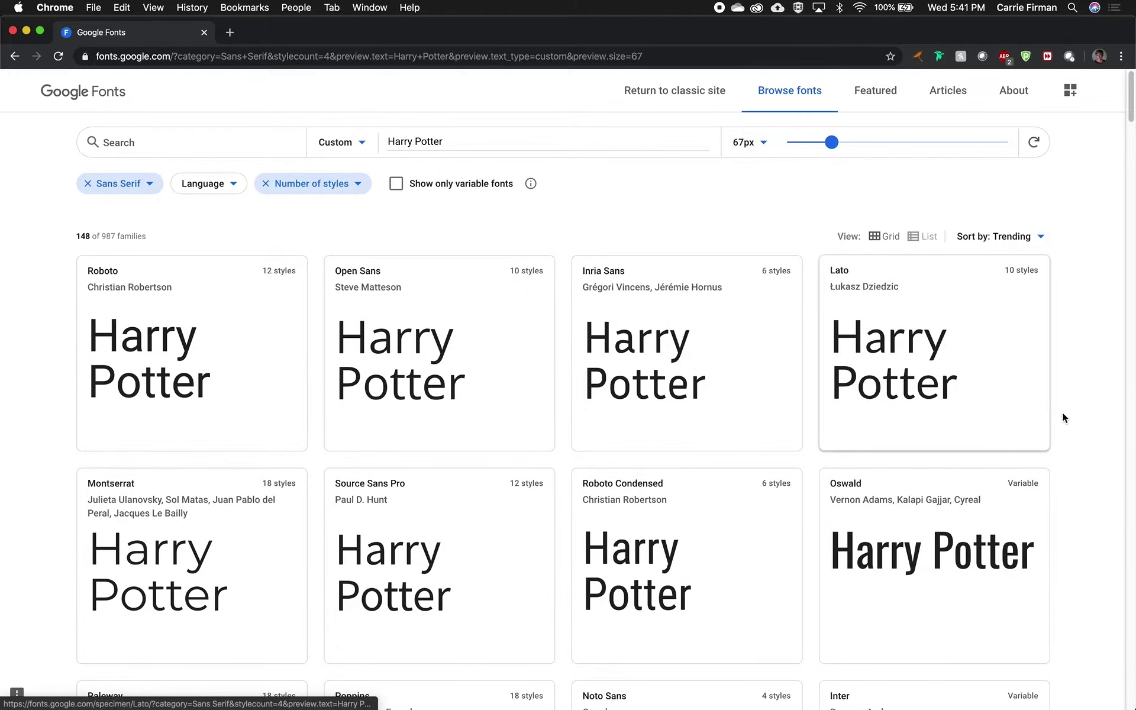
Step: Open the Inter font family from the filtered results
{"action": "scroll", "coordinate": [1062, 417], "scroll_direction": "down", "scroll_amount": 7}
{"action": "scroll", "coordinate": [1064, 420], "scroll_direction": "down", "scroll_amount": 2}
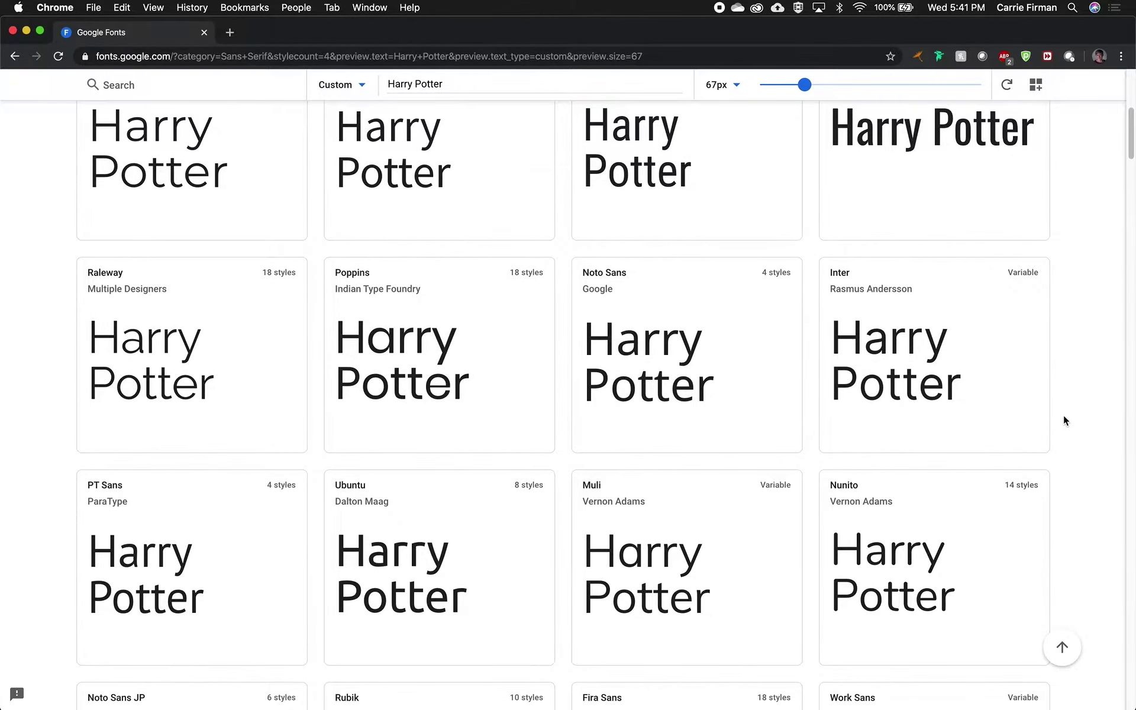
{"action": "left_click", "coordinate": [974, 300]}
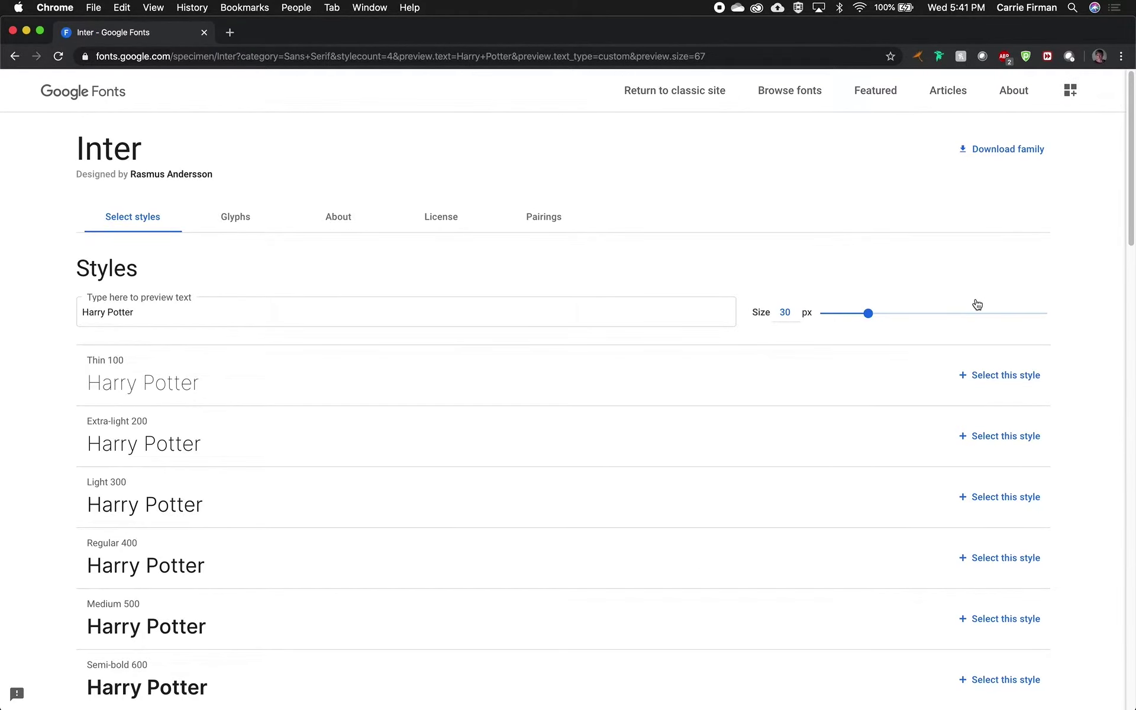
Step: Examine Inter's styles, glyphs, description, license and popular pairings
{"action": "scroll", "coordinate": [1050, 236], "scroll_direction": "down", "scroll_amount": 2}
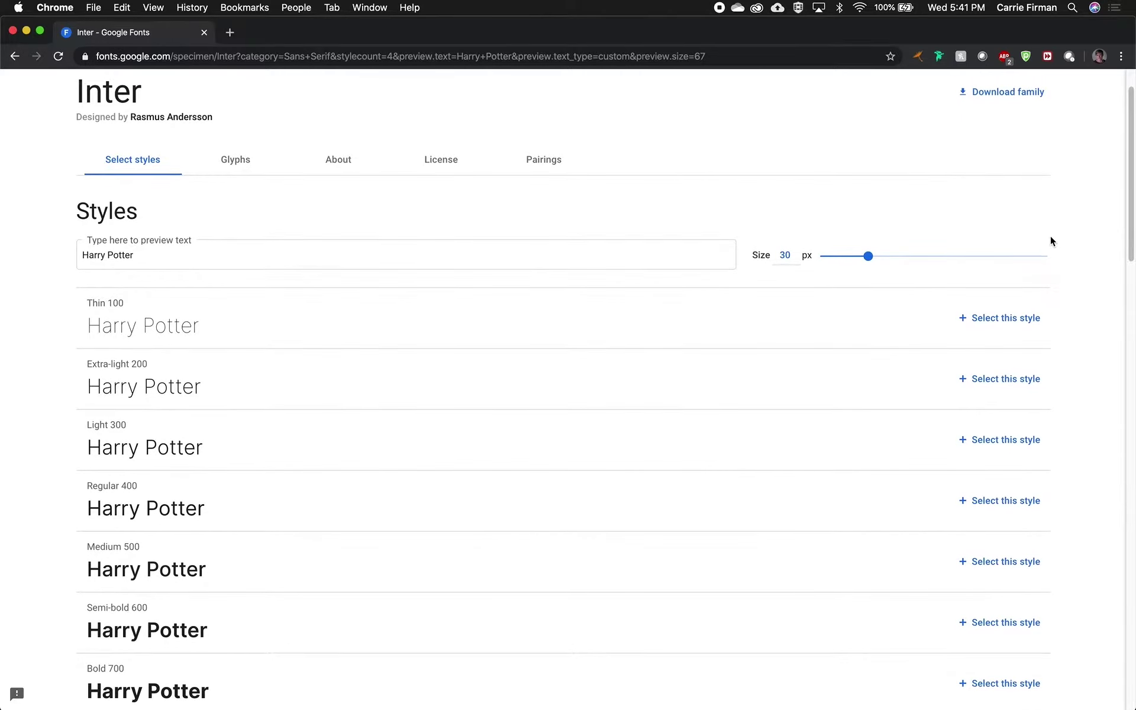
{"action": "scroll", "coordinate": [1050, 236], "scroll_direction": "down", "scroll_amount": 10}
{"action": "scroll", "coordinate": [1050, 236], "scroll_direction": "down", "scroll_amount": 7}
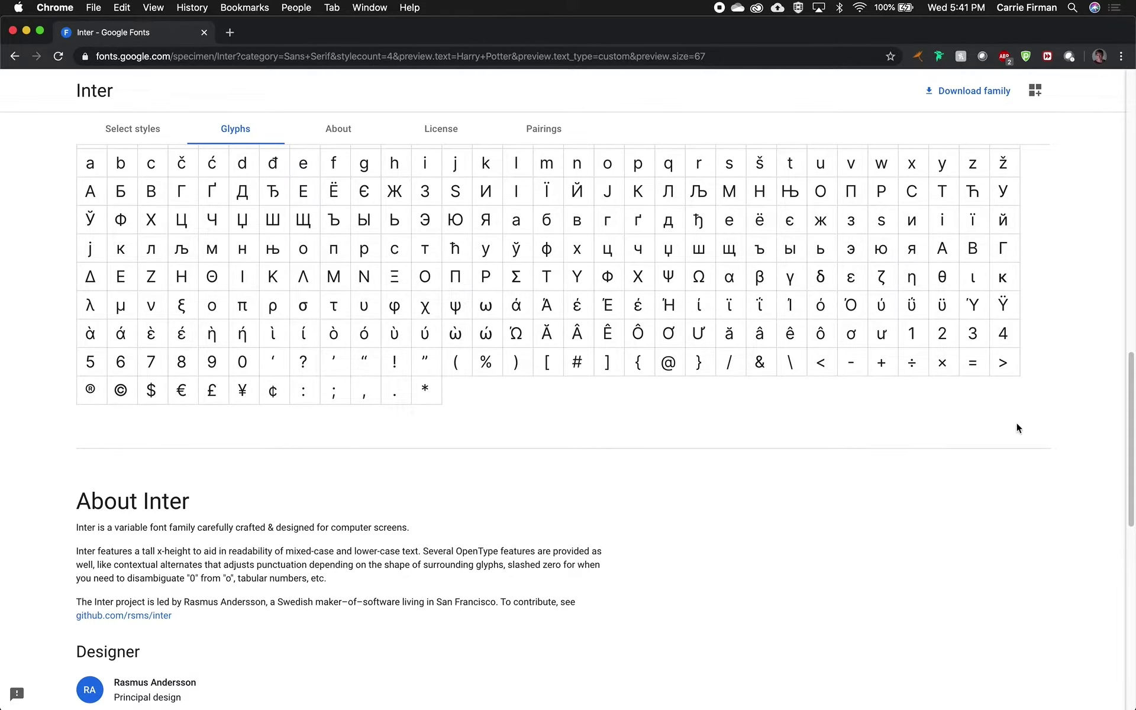
{"action": "scroll", "coordinate": [1017, 423], "scroll_direction": "down", "scroll_amount": 9}
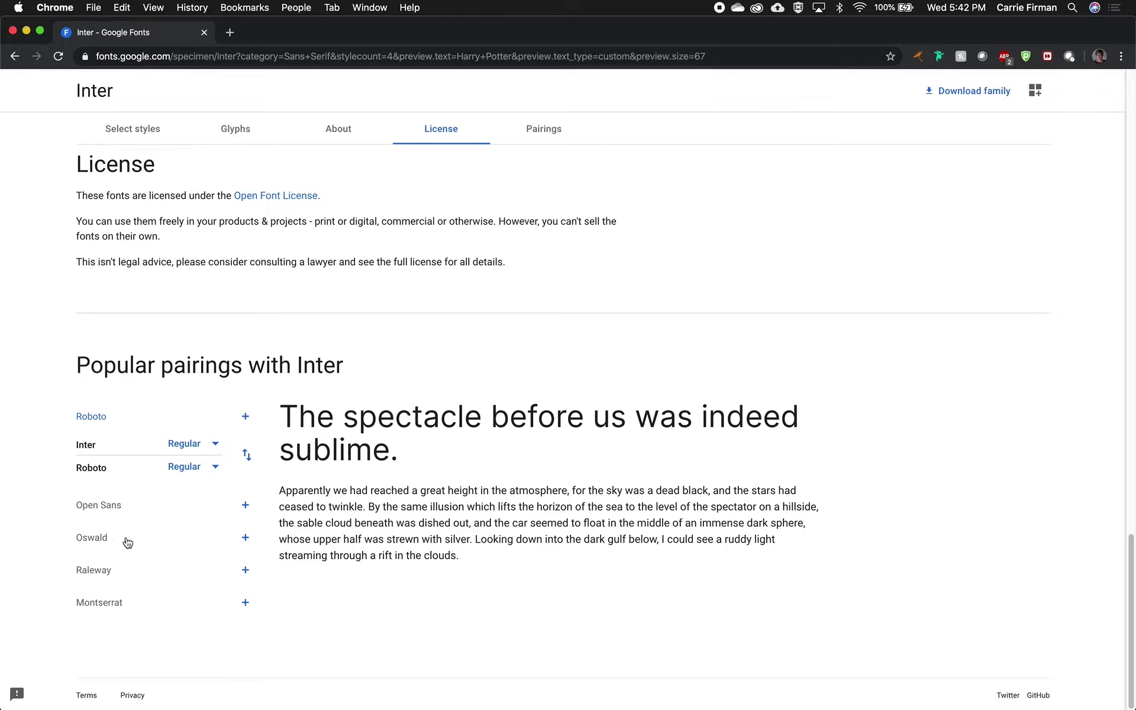
Step: Add Oswald to the selection and preview Inter paired with Oswald, Raleway, Montserrat and Open Sans
{"action": "left_click", "coordinate": [244, 537]}
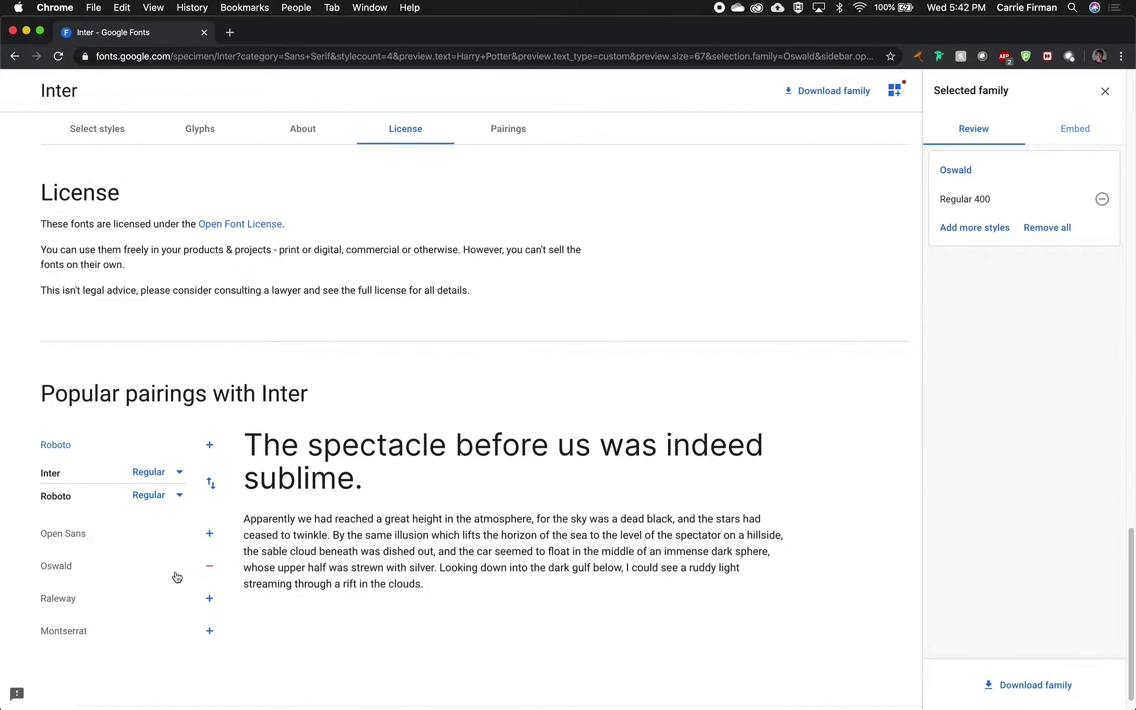
{"action": "left_click", "coordinate": [98, 569]}
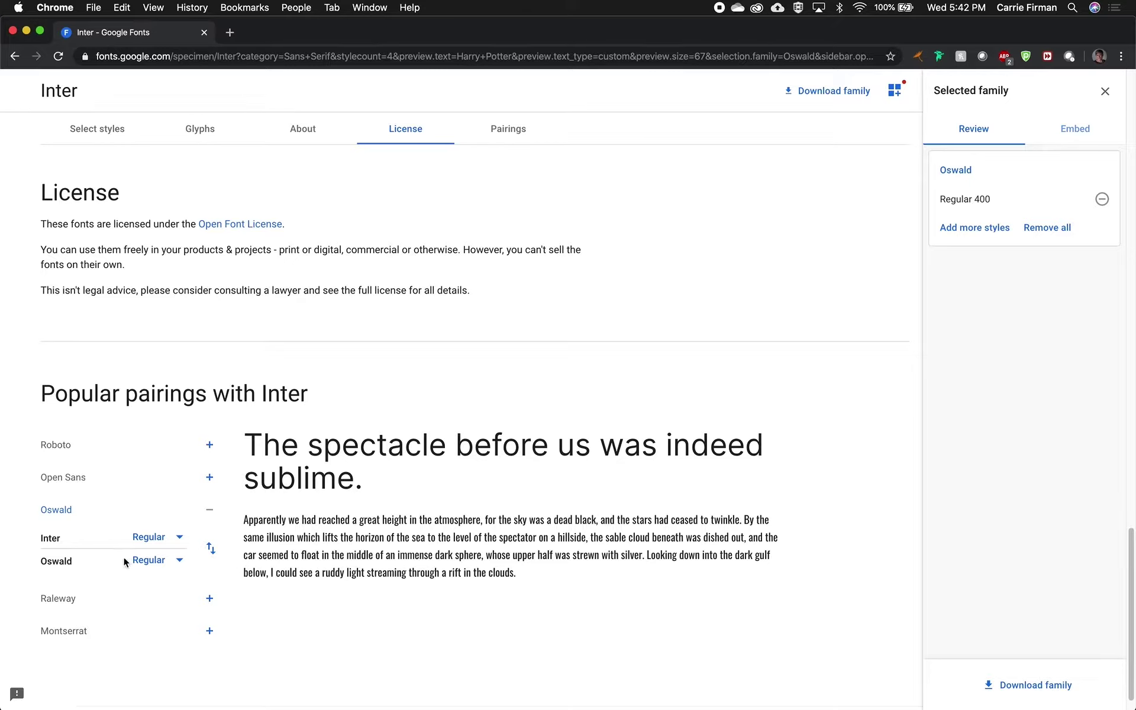
{"action": "left_click", "coordinate": [90, 600]}
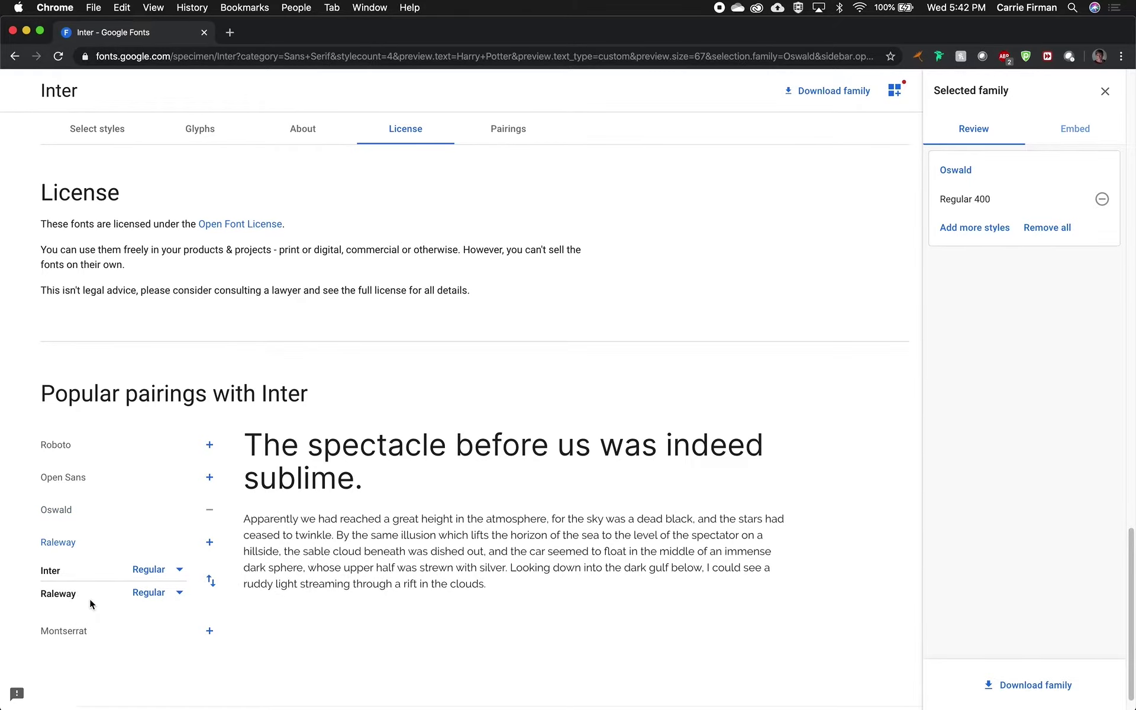
{"action": "left_click", "coordinate": [84, 632]}
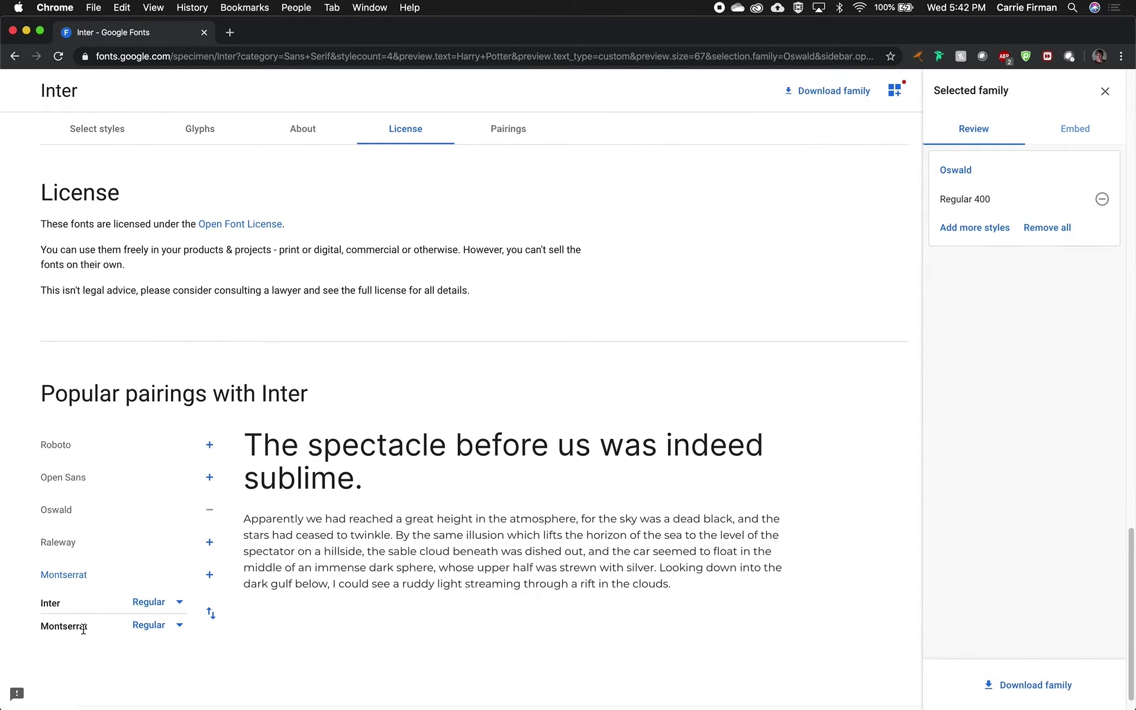
{"action": "left_click", "coordinate": [81, 478]}
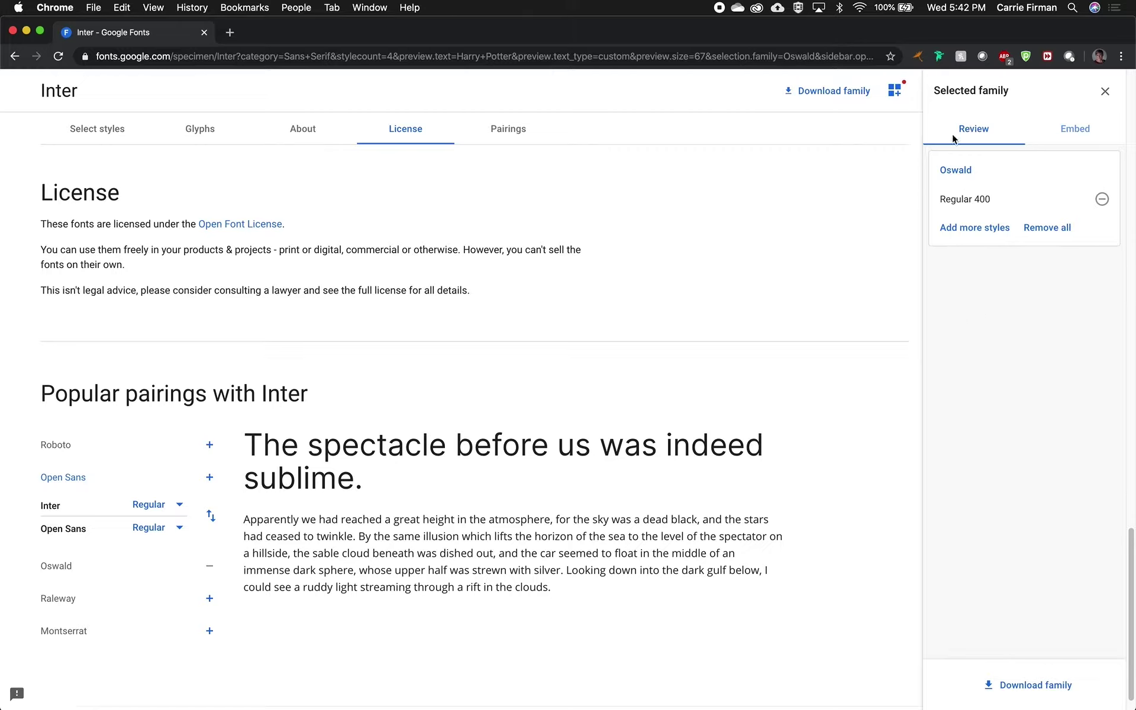
Step: Remove Oswald Regular 400 from the selected families and close the selection
{"action": "left_click", "coordinate": [1103, 201]}
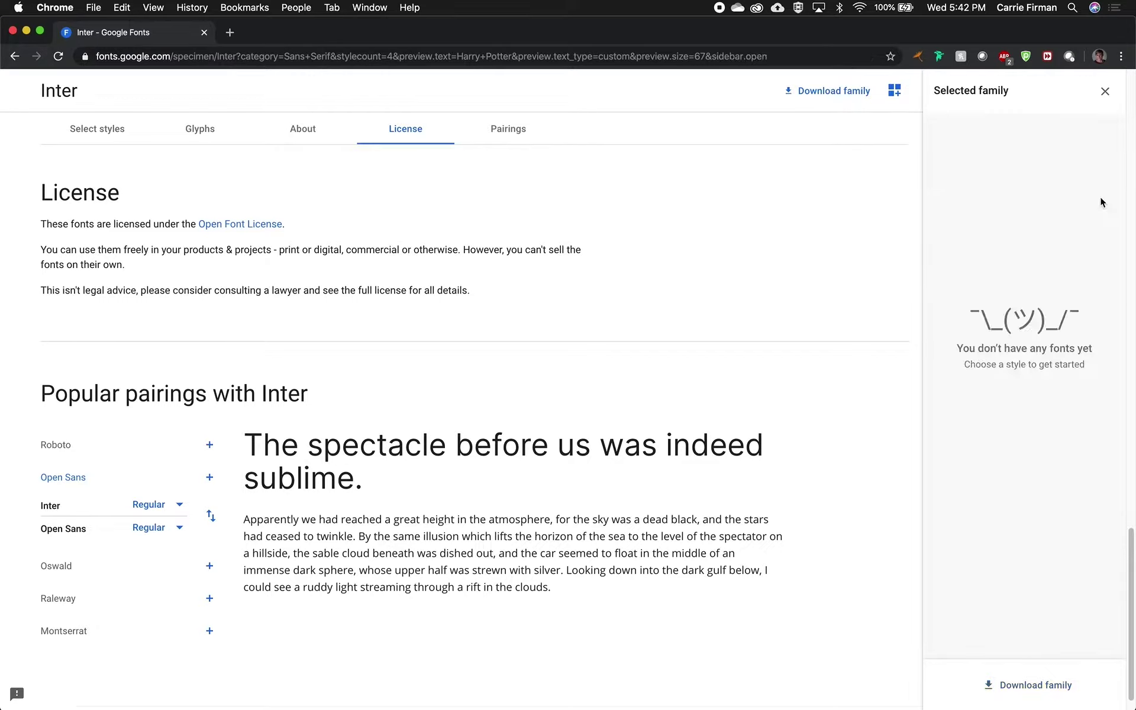
{"action": "left_click", "coordinate": [1105, 91]}
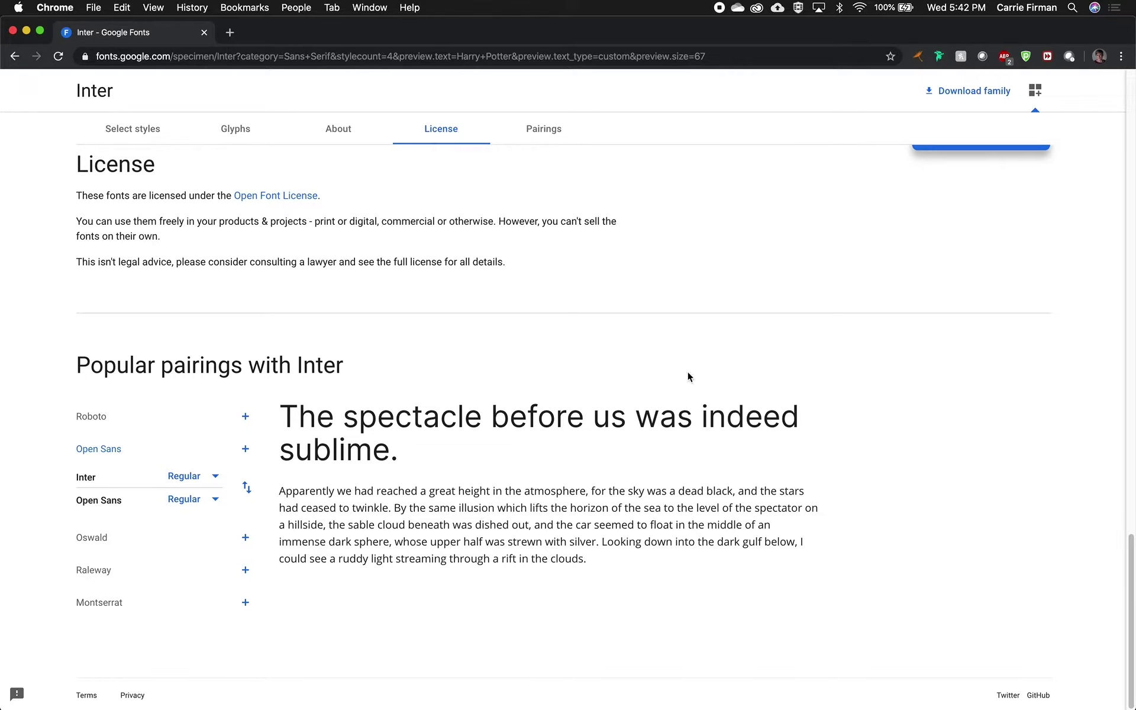
Step: Download the complete Inter font family
{"action": "scroll", "coordinate": [743, 337], "scroll_direction": "up", "scroll_amount": 15}
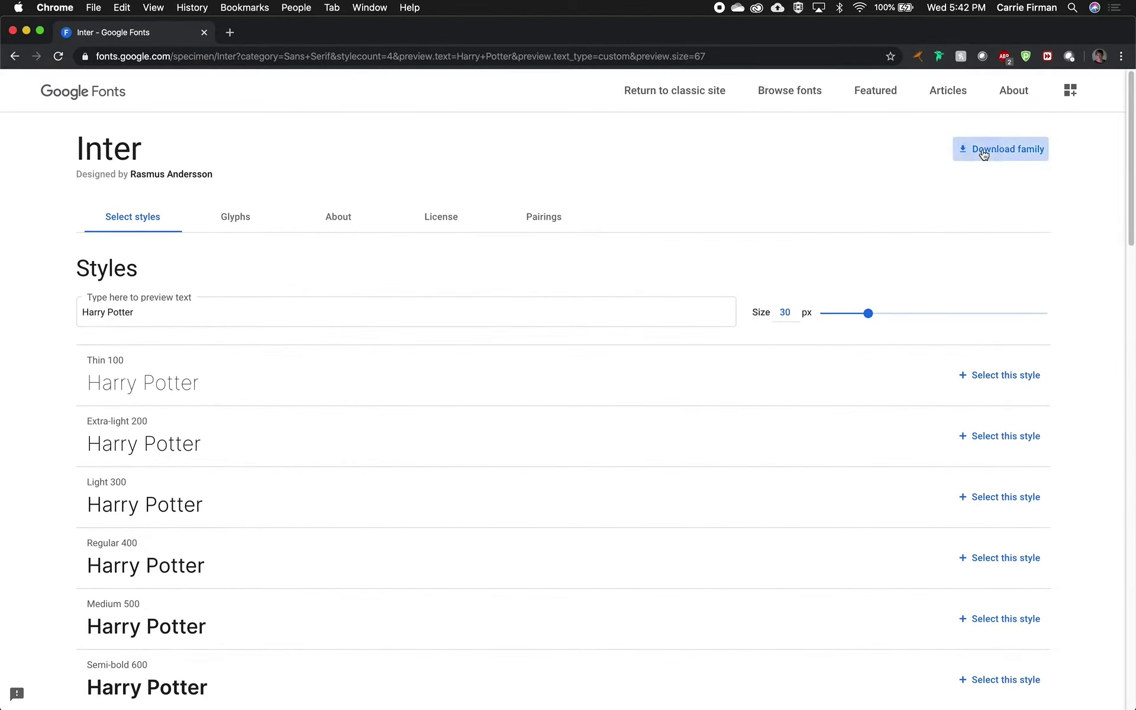
{"action": "left_click", "coordinate": [984, 155]}
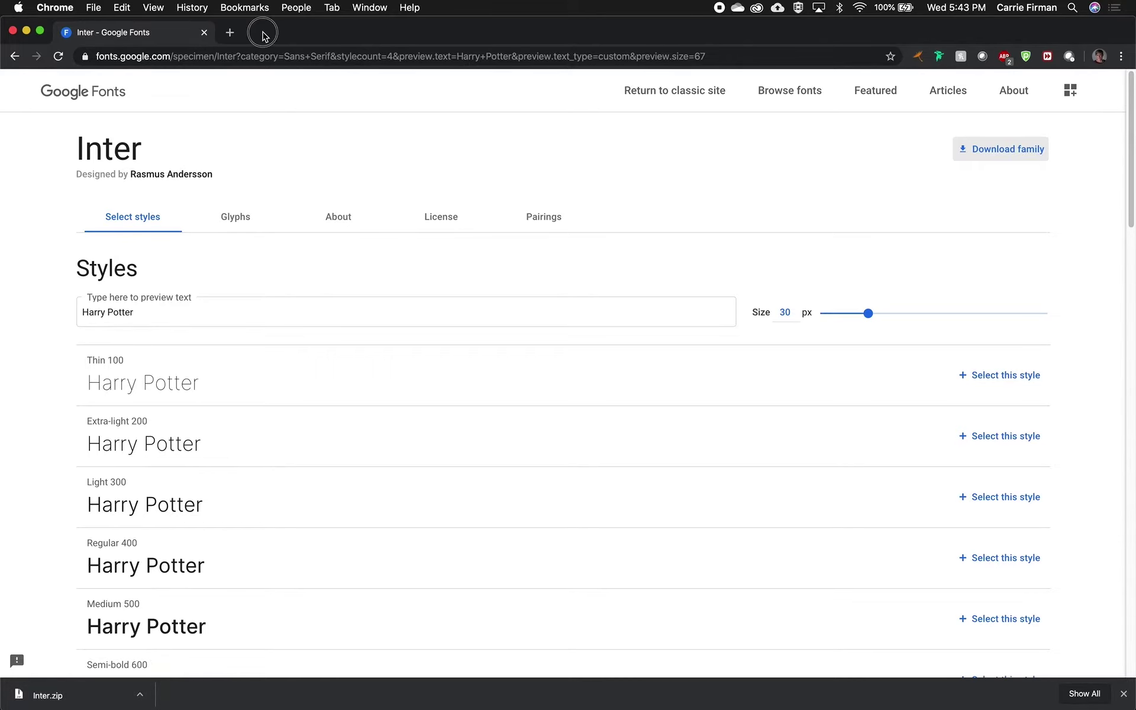
Step: Switch to Finder, open the Desktop folder in a new window and extract Inter.zip
{"action": "left_click_drag", "start_coordinate": [263, 34], "coordinate": [342, 35]}
{"action": "left_click", "coordinate": [39, 72]}
{"action": "key", "text": "super+n"}
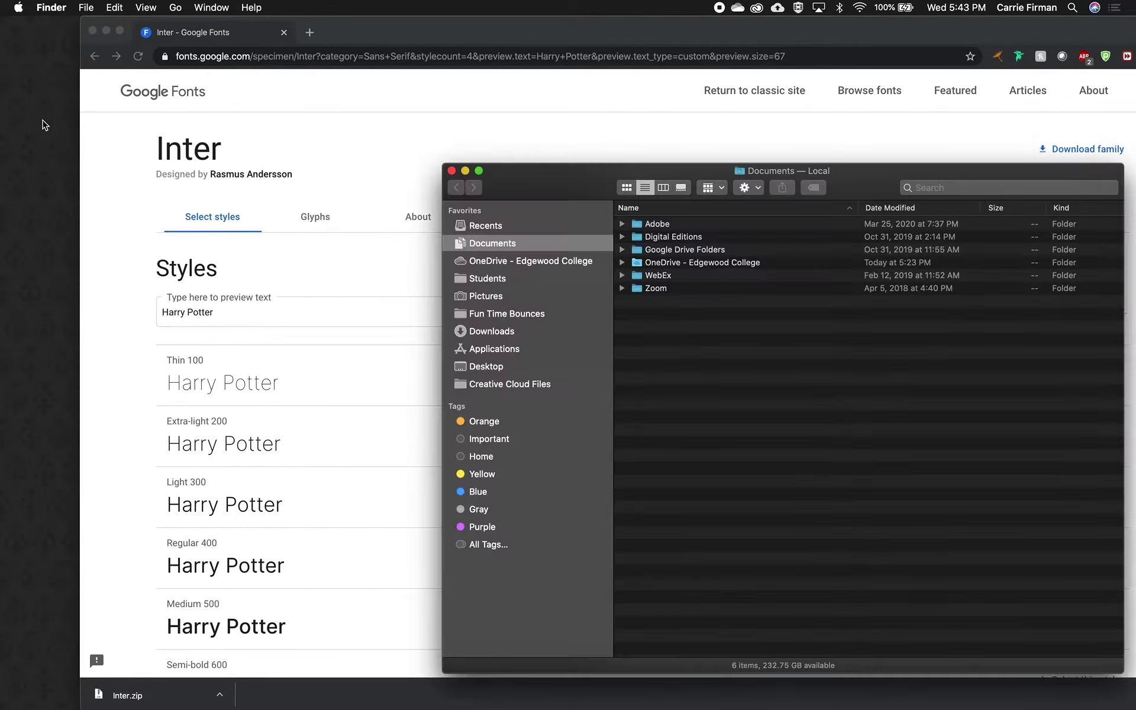
{"action": "left_click", "coordinate": [518, 368]}
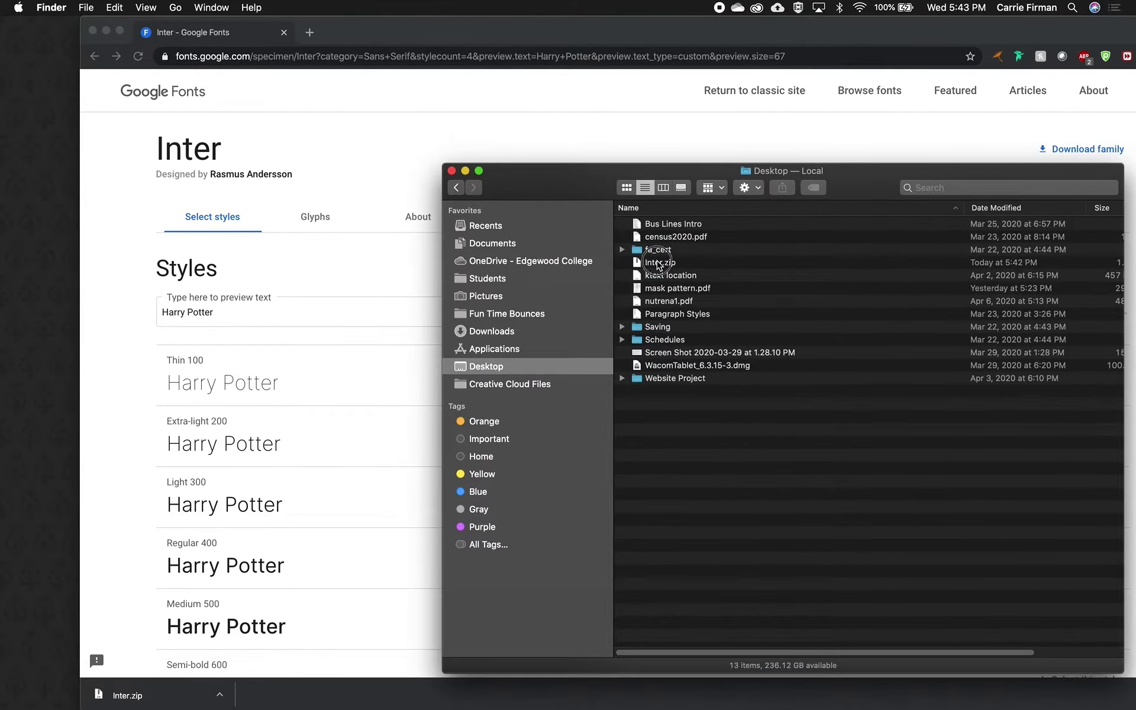
{"action": "left_click", "coordinate": [657, 263]}
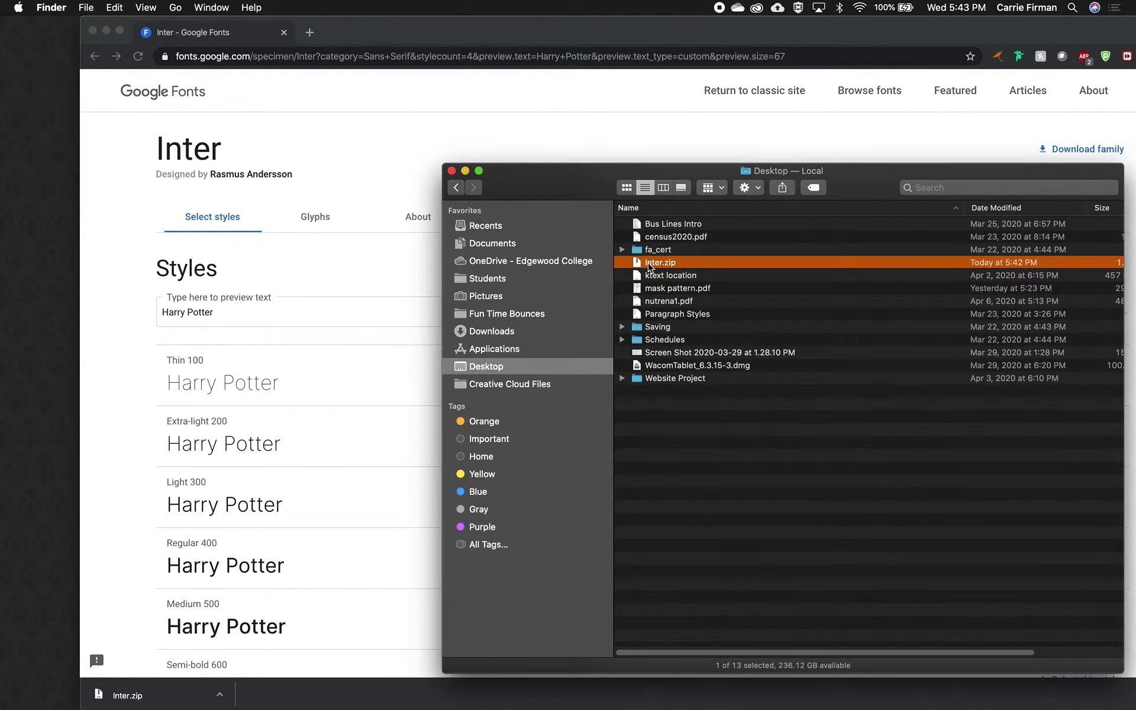
{"action": "double_click", "coordinate": [649, 266]}
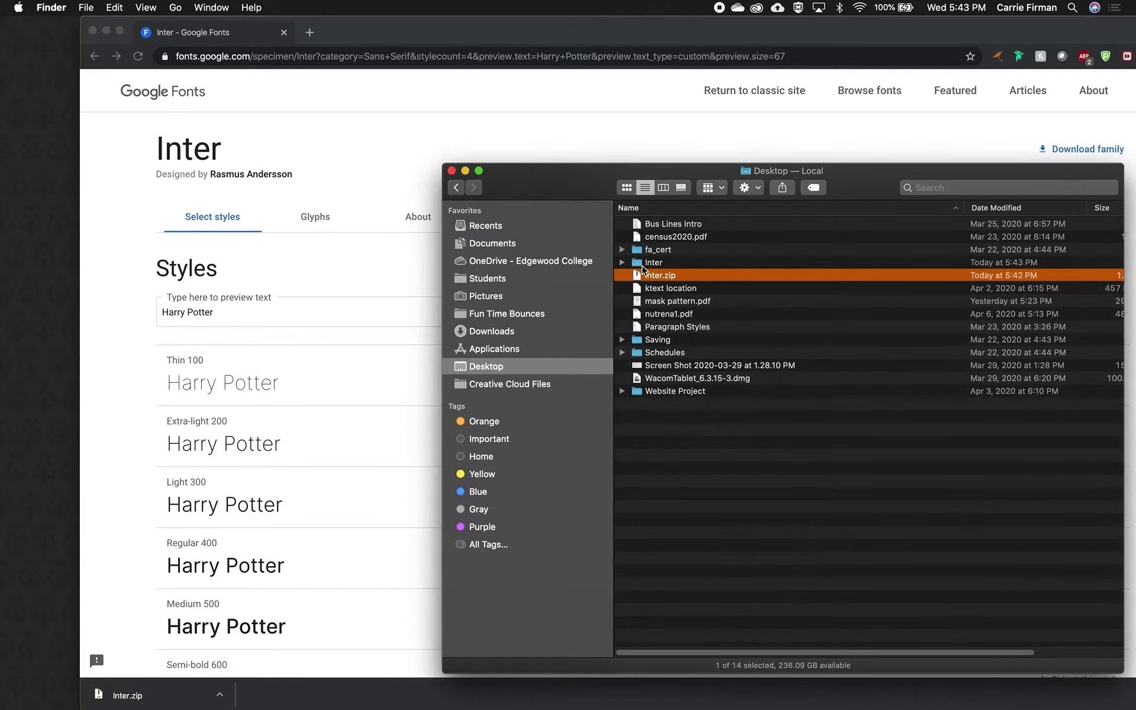
Step: Install Inter-VariableFont_slnt,wght.ttf from the extracted Inter folder in Font Book, and close Font Book's window
{"action": "left_click", "coordinate": [638, 265]}
{"action": "left_click", "coordinate": [622, 263]}
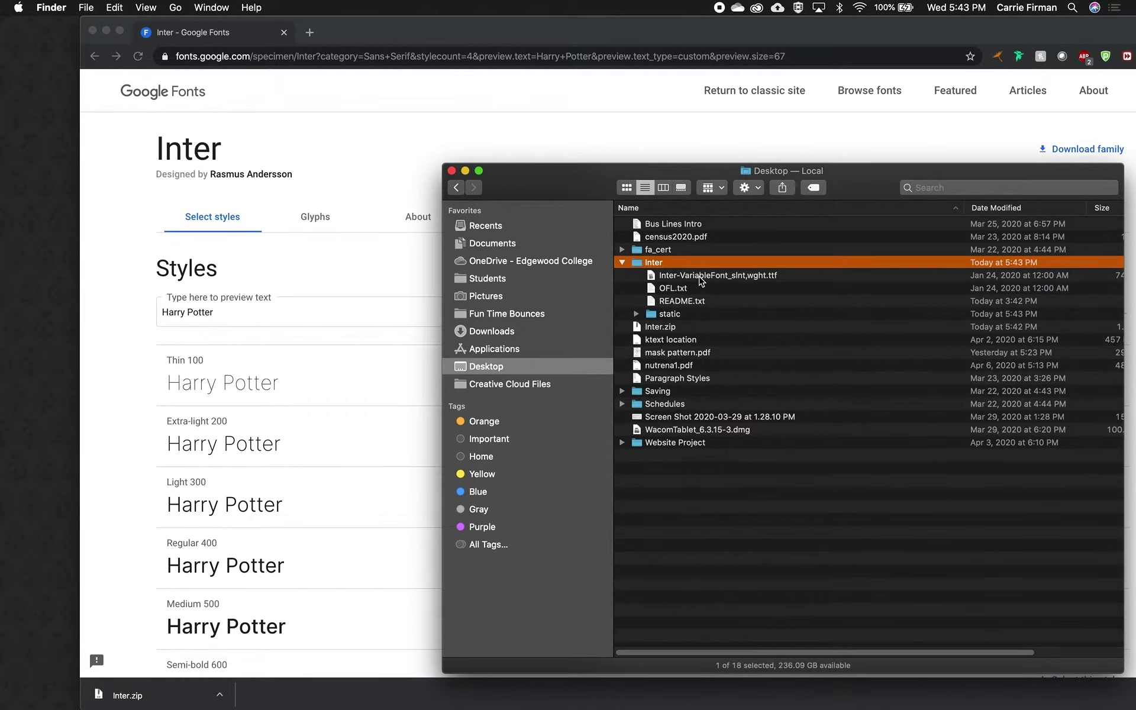
{"action": "left_click", "coordinate": [719, 277]}
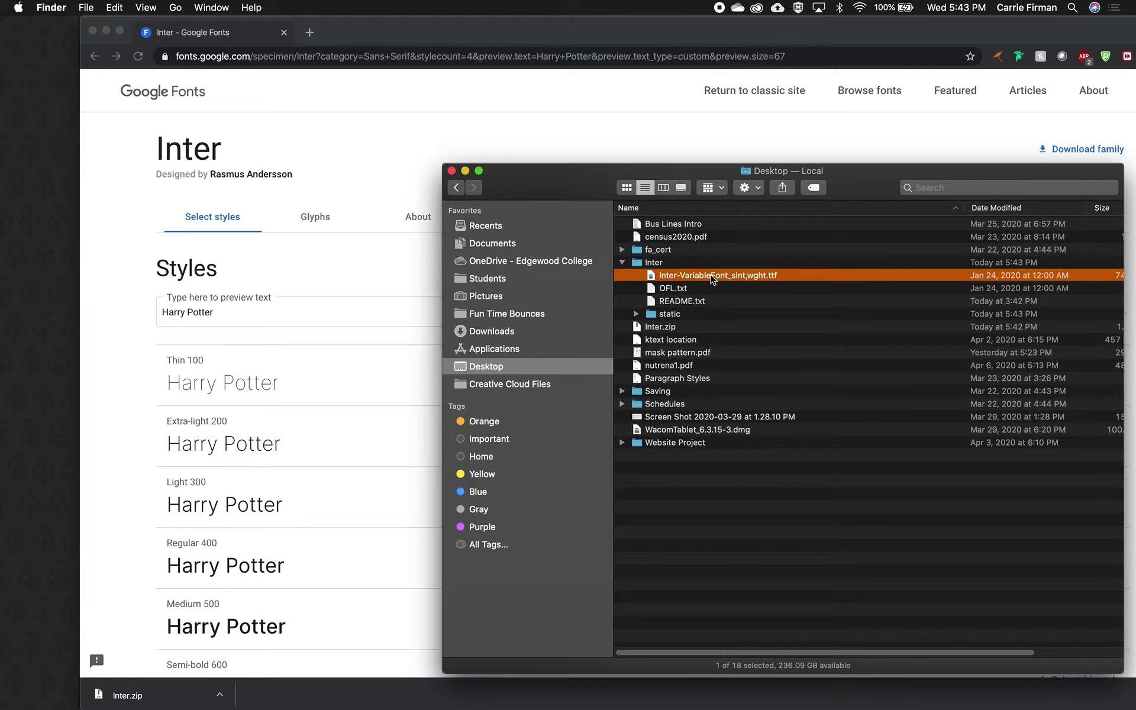
{"action": "double_click", "coordinate": [713, 277]}
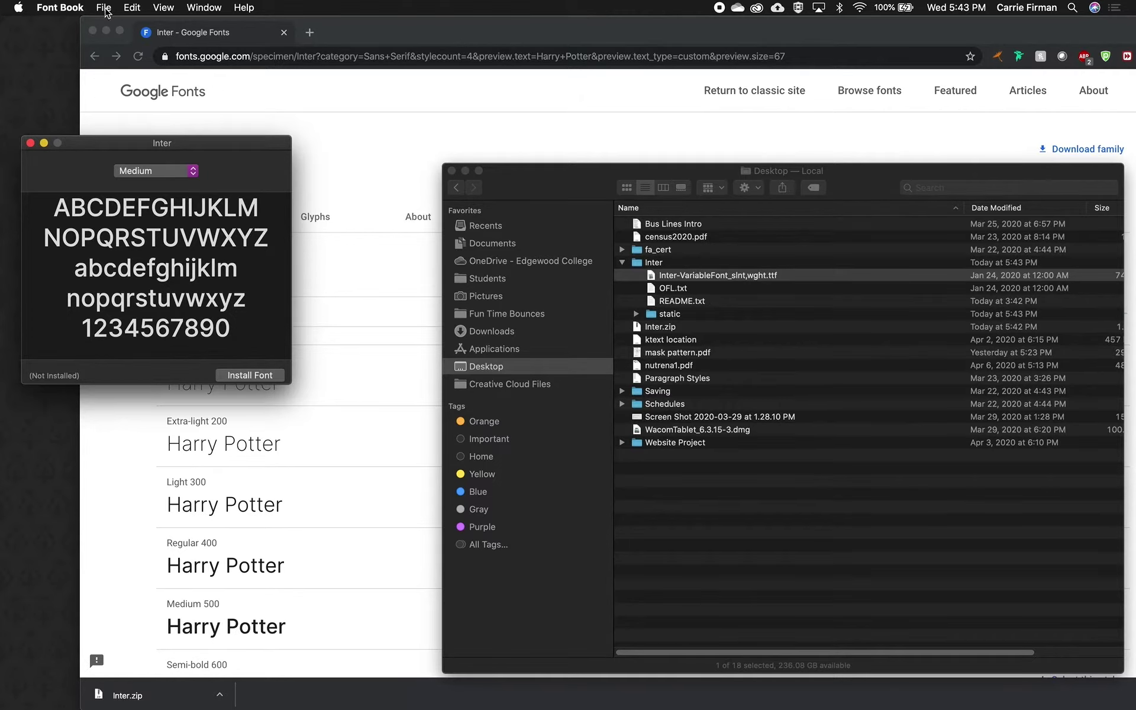
{"action": "left_click", "coordinate": [262, 379]}
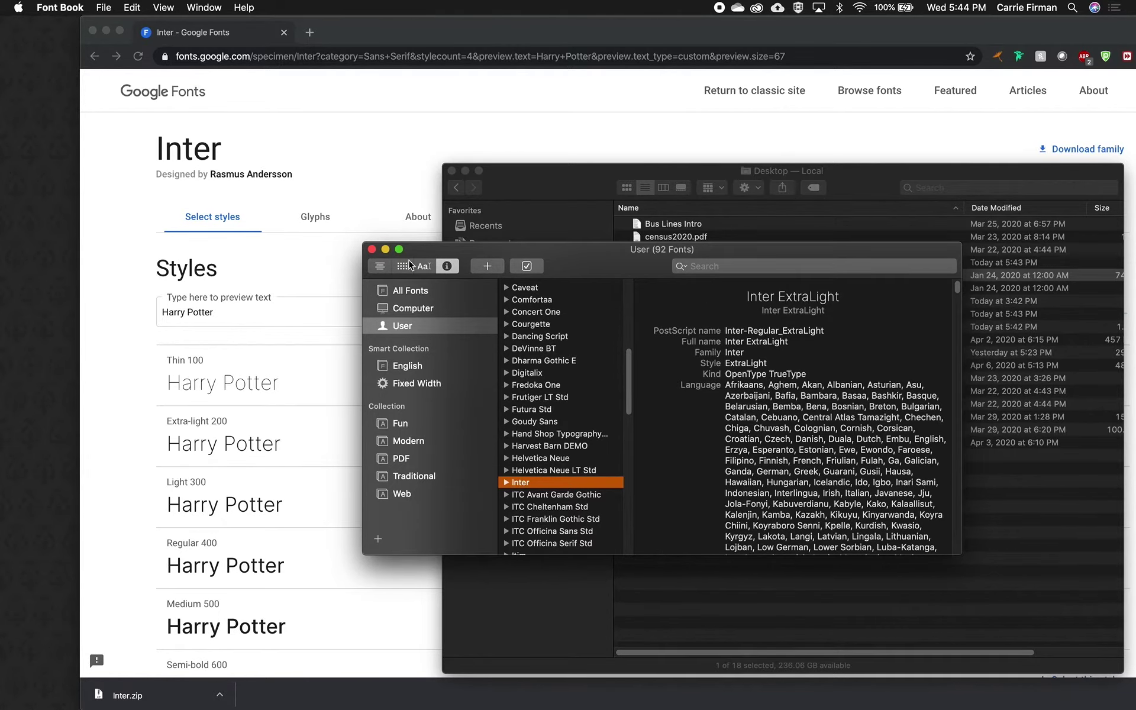
{"action": "left_click", "coordinate": [372, 250]}
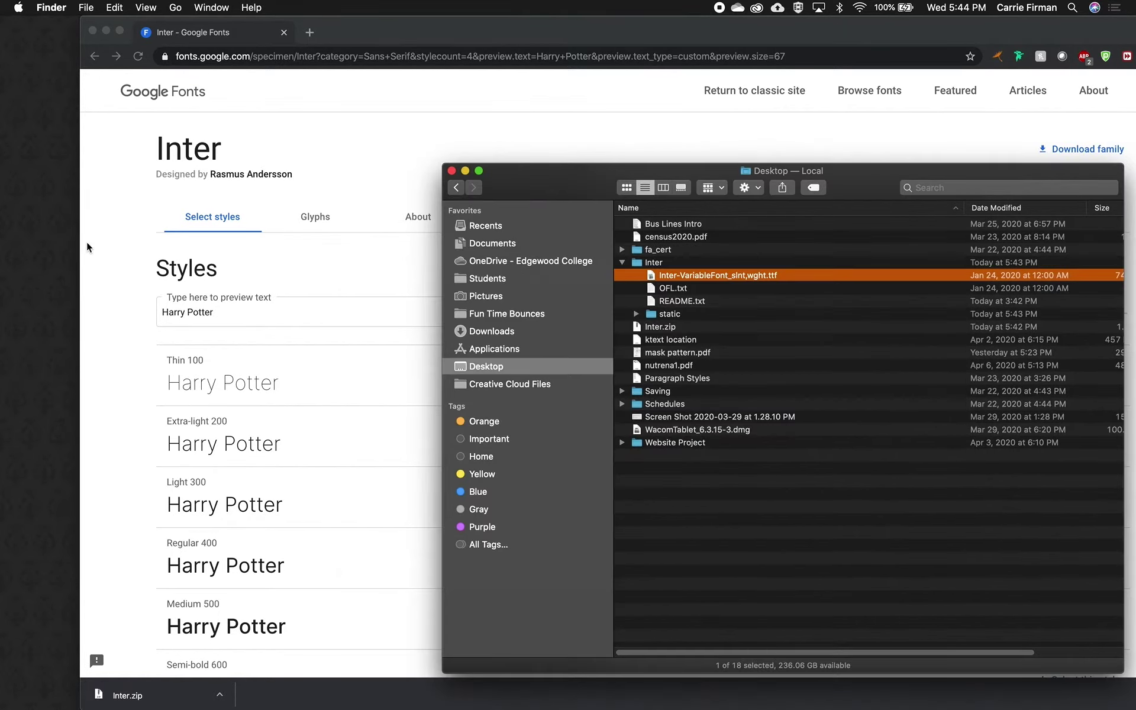
Step: Switch back to Chrome, return to the filtered font results and open the Montserrat family
{"action": "left_click", "coordinate": [117, 232]}
{"action": "left_click", "coordinate": [93, 58]}
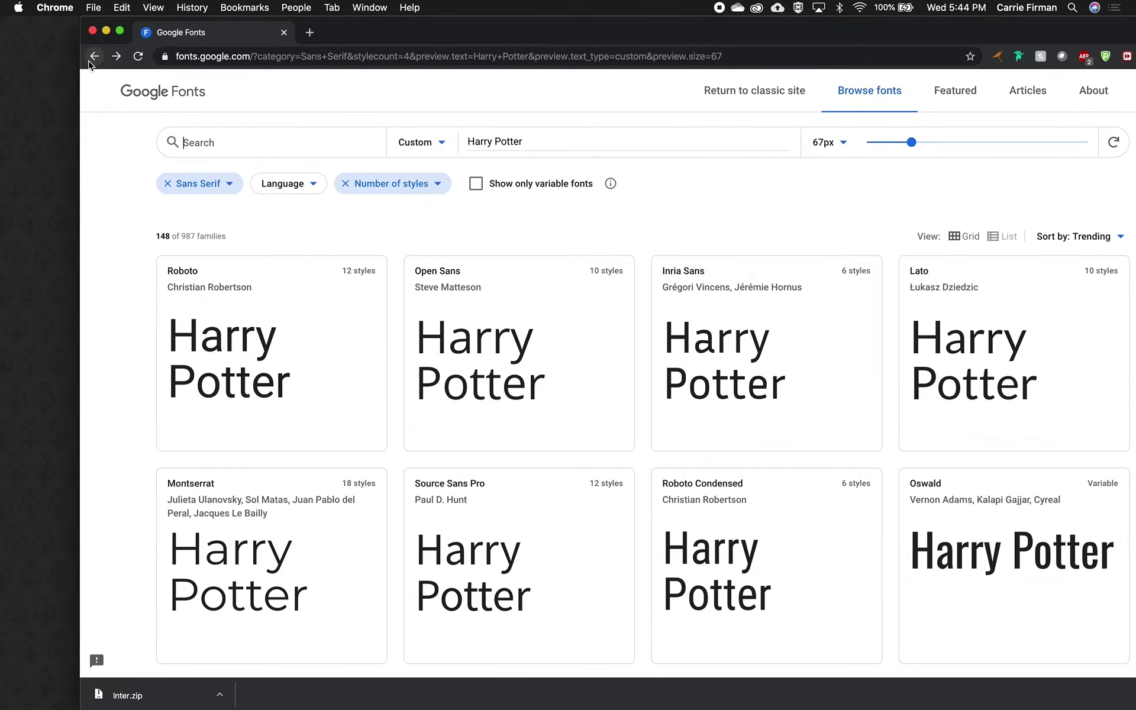
{"action": "left_click", "coordinate": [254, 536]}
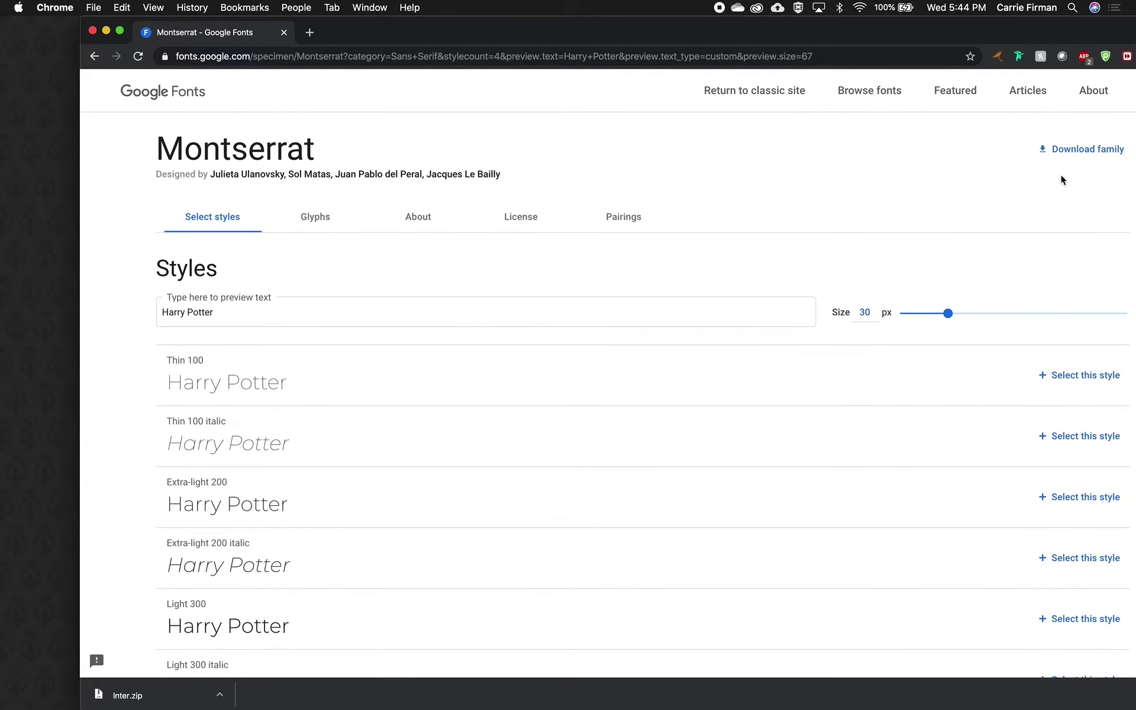
Step: Look over the Montserrat styles and download the complete Montserrat font family
{"action": "scroll", "coordinate": [1038, 272], "scroll_direction": "down", "scroll_amount": 20}
{"action": "scroll", "coordinate": [1039, 272], "scroll_direction": "up", "scroll_amount": 20}
{"action": "left_click", "coordinate": [1070, 154]}
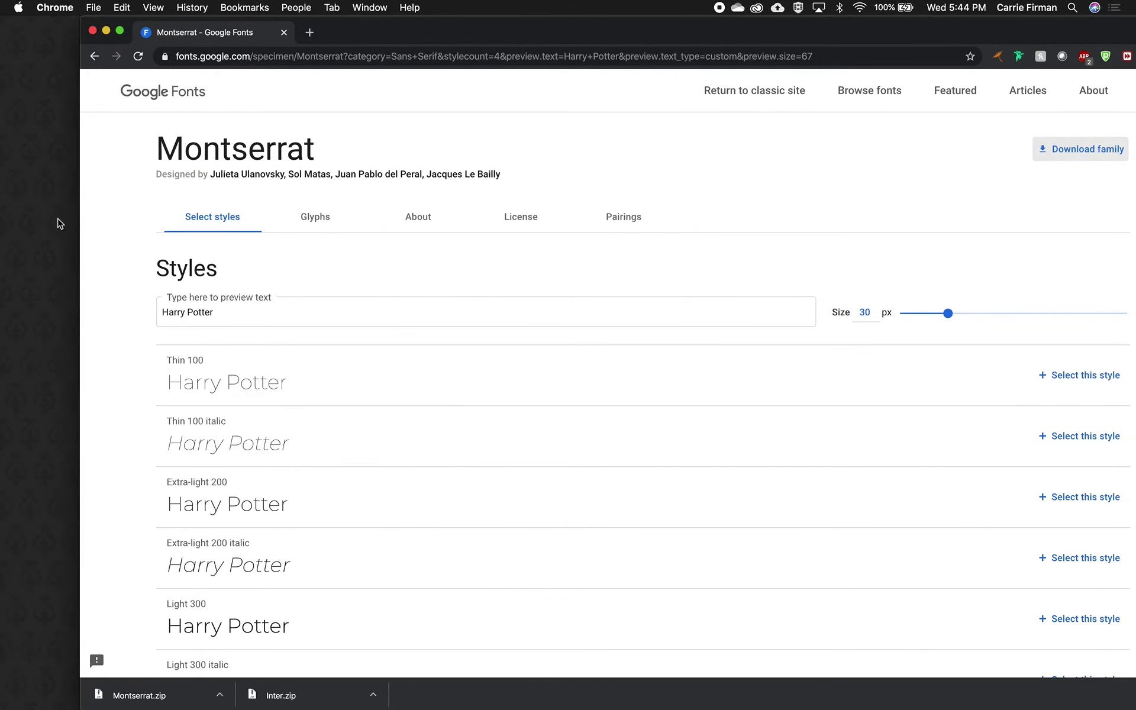
Step: Switch to Finder, open the Desktop folder in a new window and extract Montserrat.zip
{"action": "left_click", "coordinate": [58, 223]}
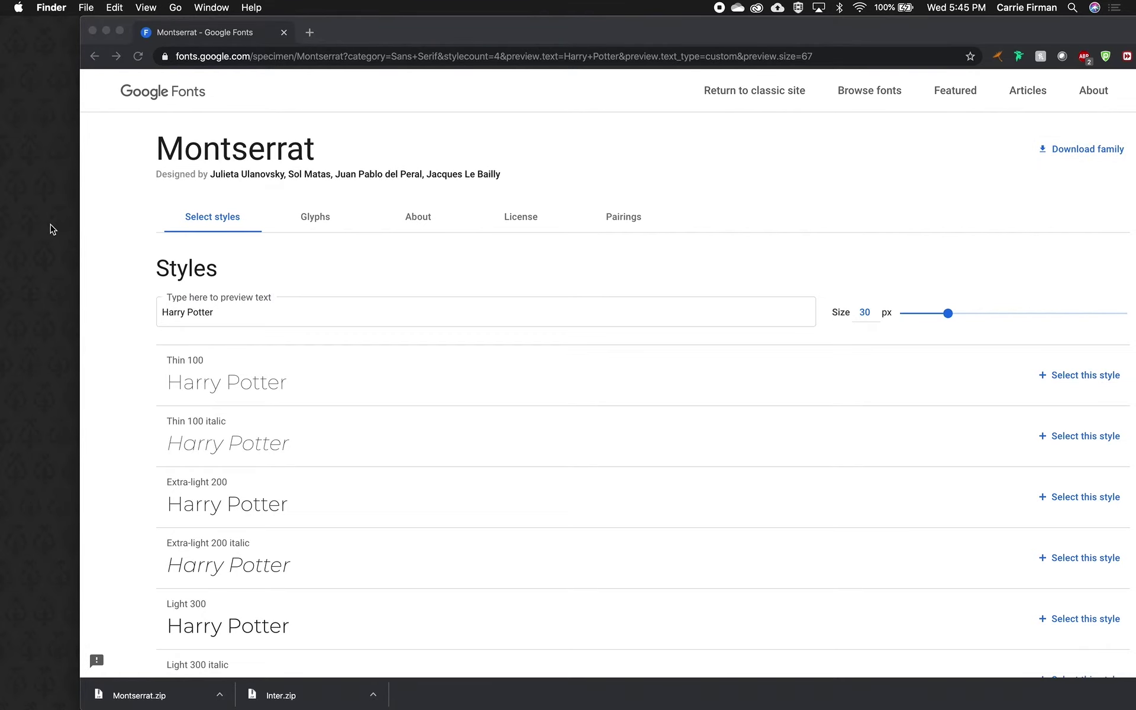
{"action": "key", "text": "super+n"}
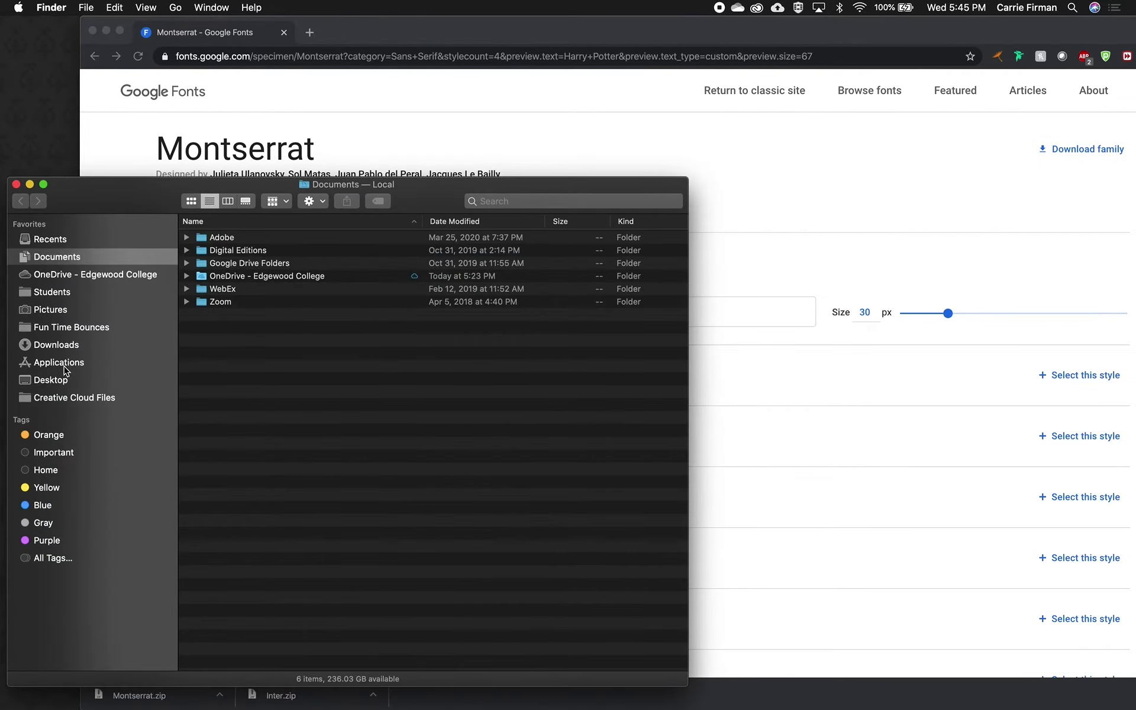
{"action": "left_click", "coordinate": [51, 380]}
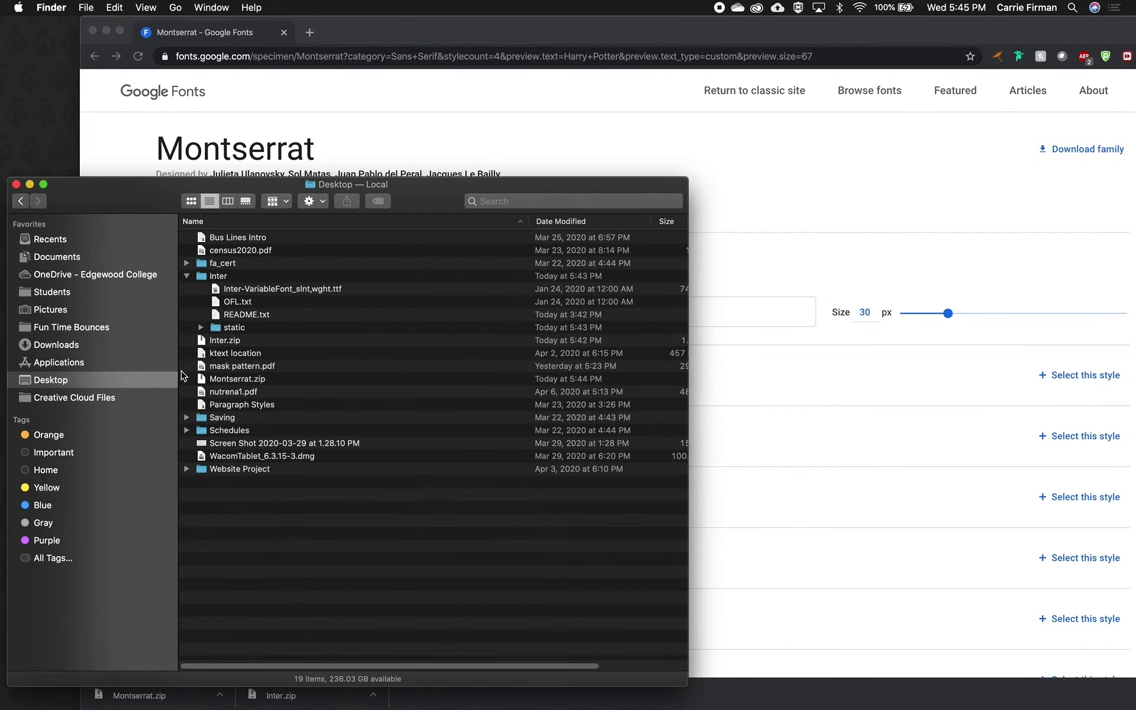
{"action": "left_click", "coordinate": [225, 383]}
{"action": "double_click", "coordinate": [224, 382]}
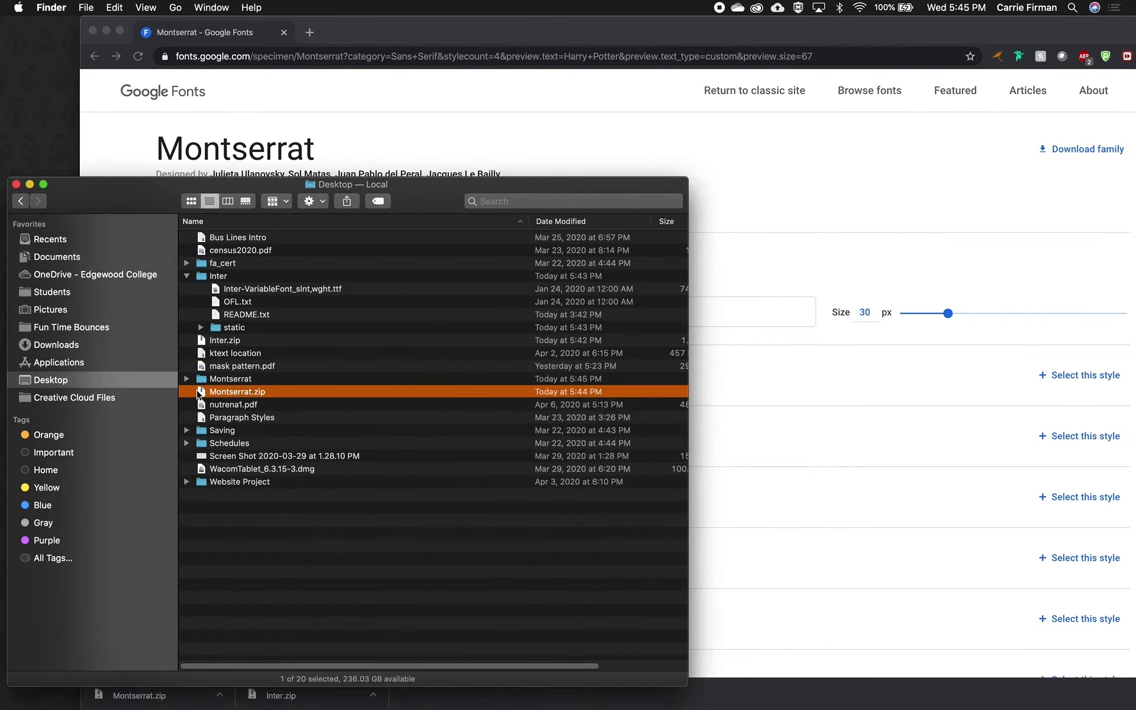
Step: Install all the Montserrat TTF files, from Montserrat-Black.ttf through Montserrat-ThinItalic.ttf, from the extracted Montserrat folder using Font Book
{"action": "double_click", "coordinate": [202, 380]}
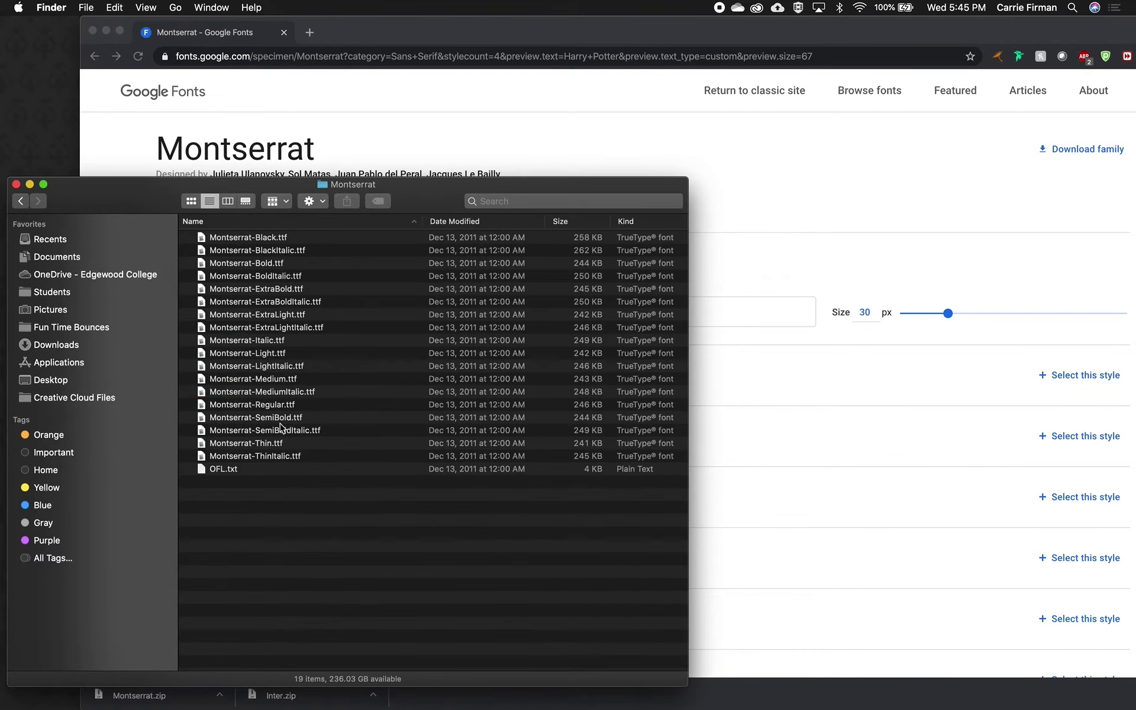
{"action": "left_click", "coordinate": [295, 460]}
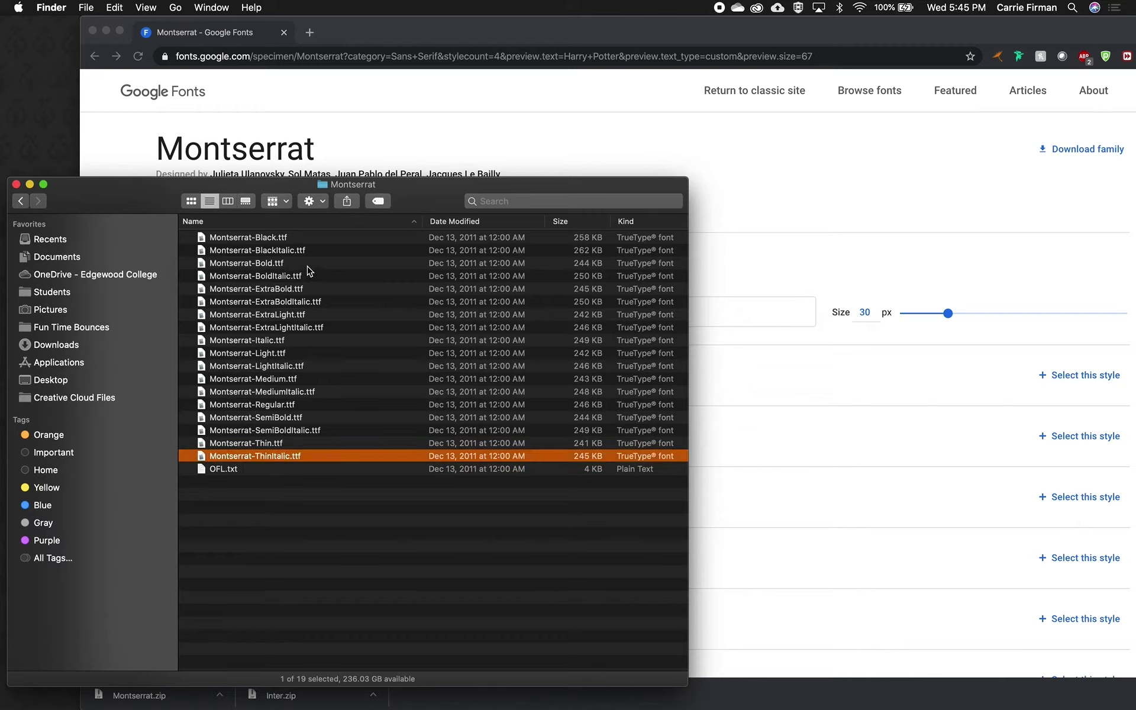
{"action": "left_click", "coordinate": [295, 237], "text": "shift"}
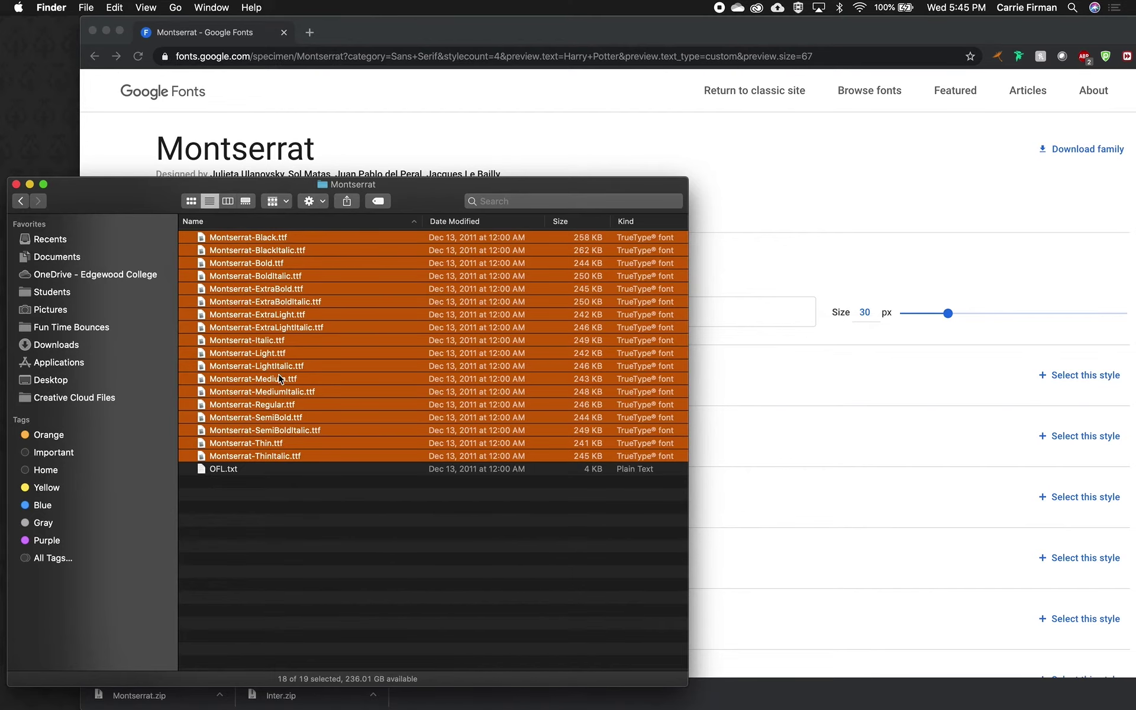
{"action": "double_click", "coordinate": [289, 461]}
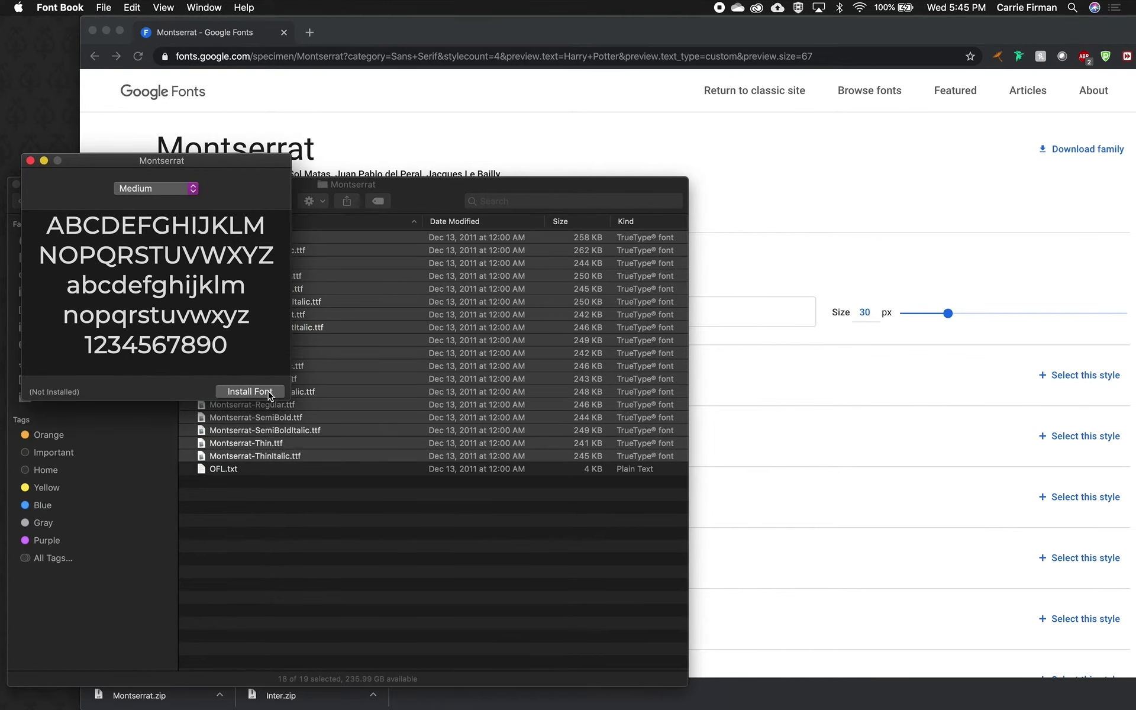
{"action": "left_click", "coordinate": [269, 393]}
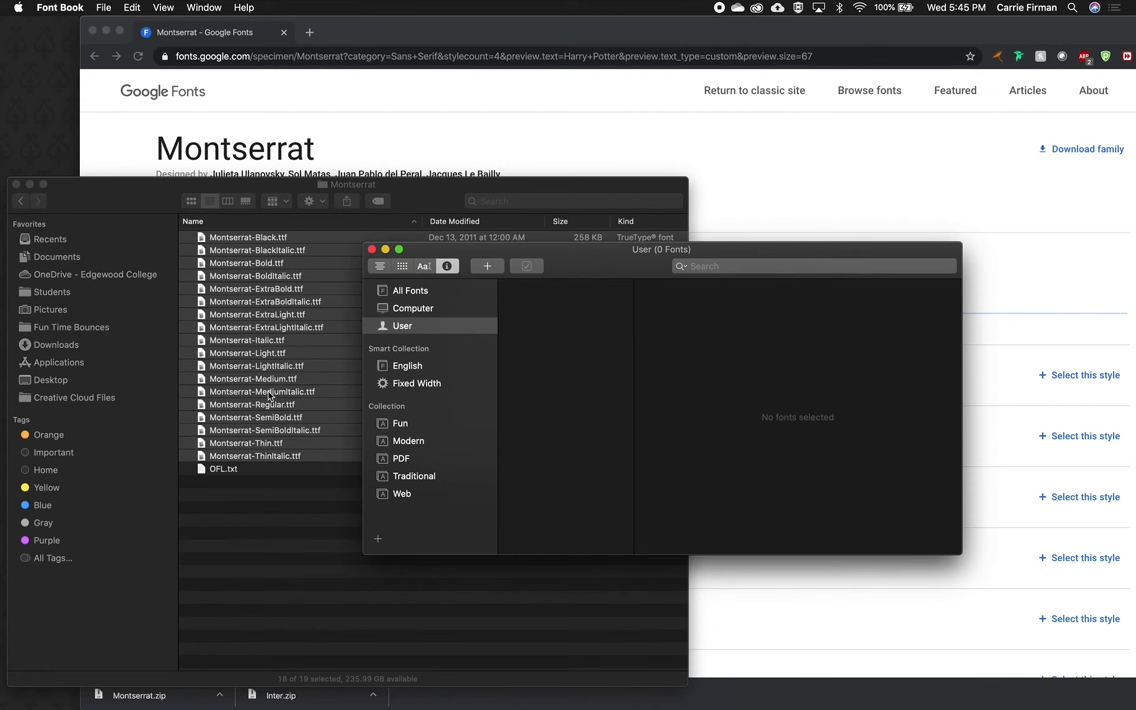